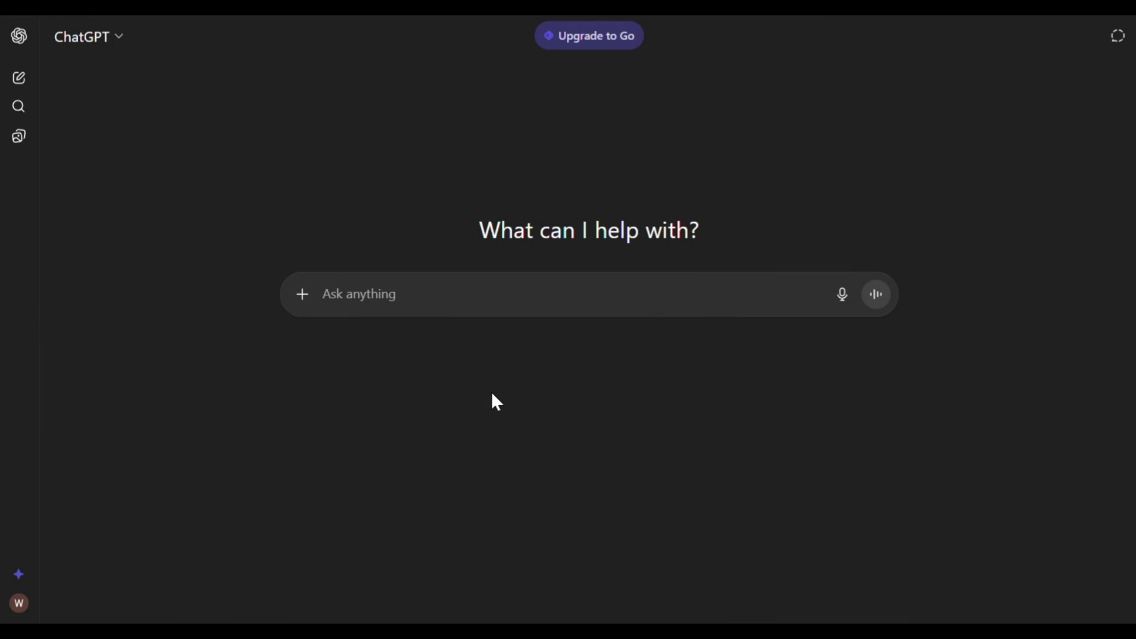
# Send ChatGPT the prompt-engineering request for a WWII trailer scene draft.
pyautogui.write('Act as a prompt engineer, review this prompt, make it better for optimal results, and ask me if you have any questions before proceeding. Prompt- Create a one-minute scene draft for a World War 2 movie trailer. no narrations or voiceovers, only scenes')
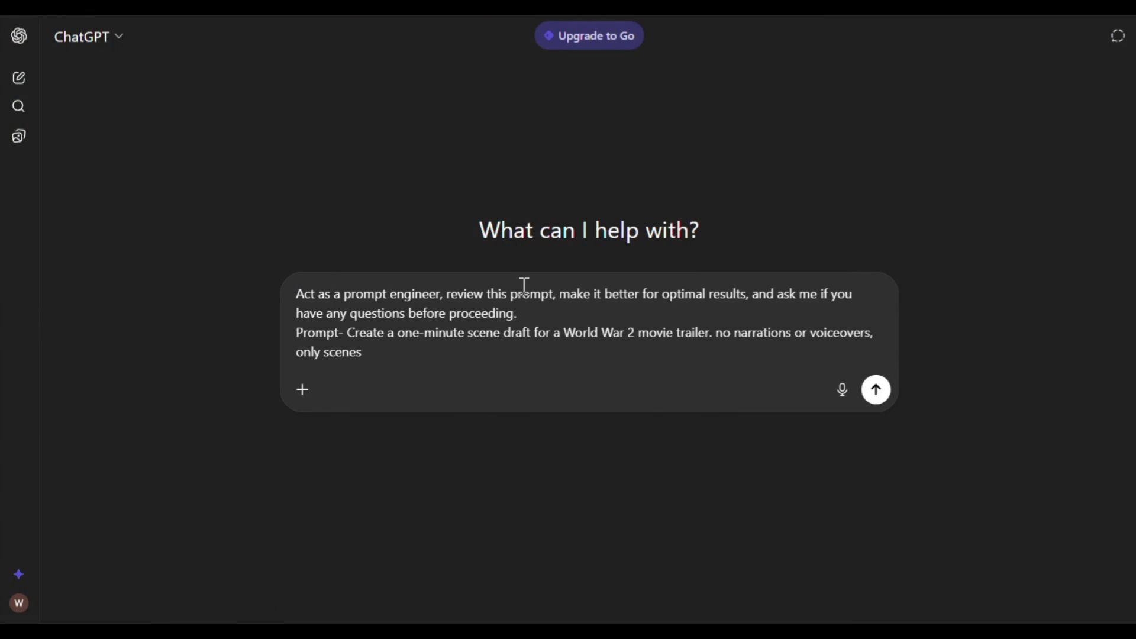
pyautogui.moveTo(468, 292); pyautogui.dragTo(659, 294)
pyautogui.moveTo(796, 290); pyautogui.dragTo(832, 312)
pyautogui.moveTo(645, 356); pyautogui.dragTo(444, 327)
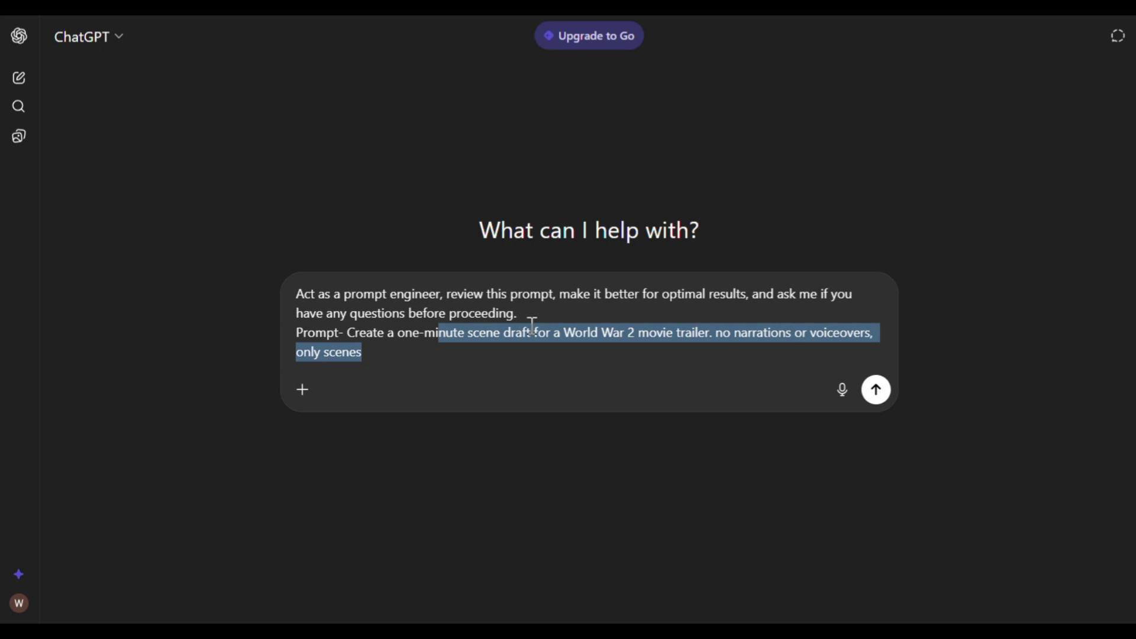
pyautogui.click(876, 390)
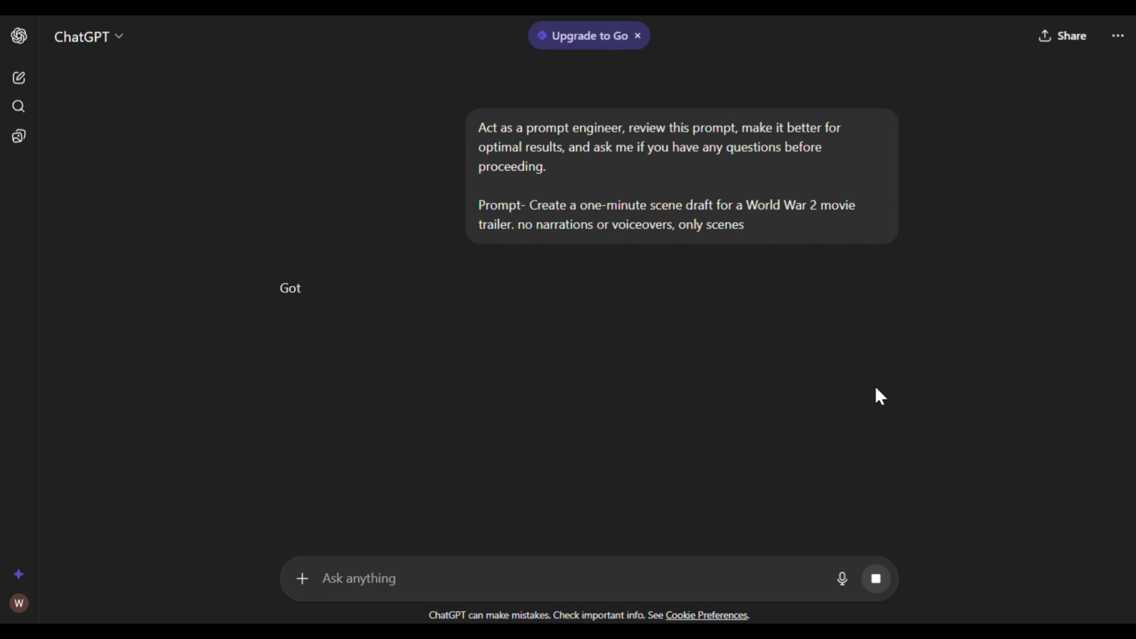
# Answer the four questions: cinematic, focus on battle, slow paced, climax.
pyautogui.write('1. cinematic')
pyautogui.hotkey('shift', 'Return')
pyautogui.write('2. focus on battle')
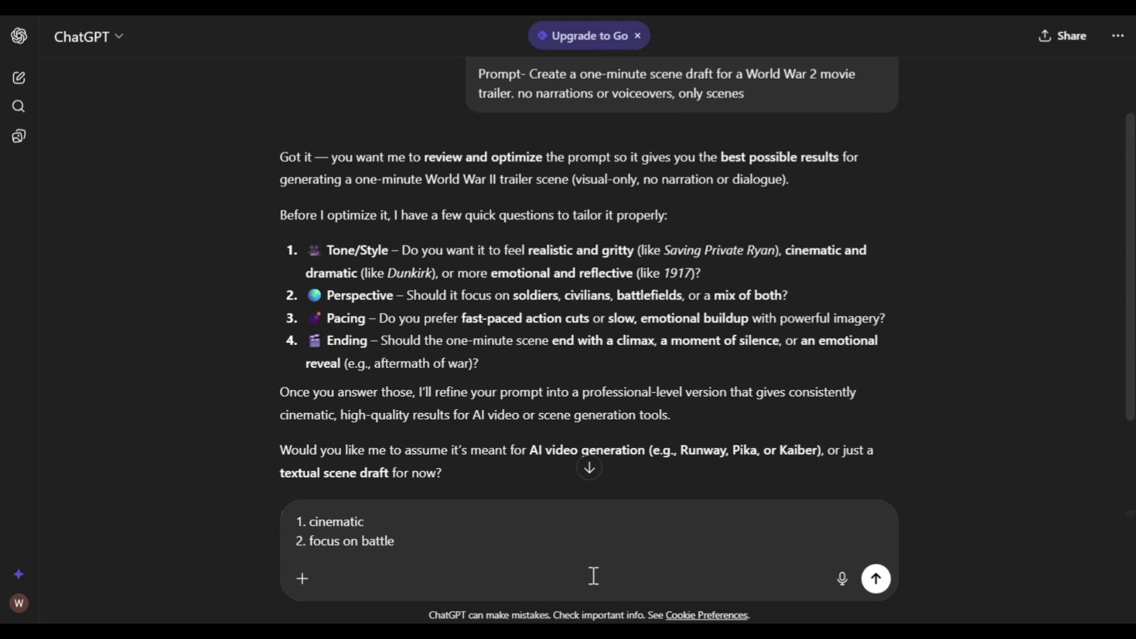
pyautogui.hotkey('shift', 'Return')
pyautogui.write('3. slow faced')
pyautogui.hotkey('shift', 'Return')
pyautogui.write('4. climax')
pyautogui.press('Return')
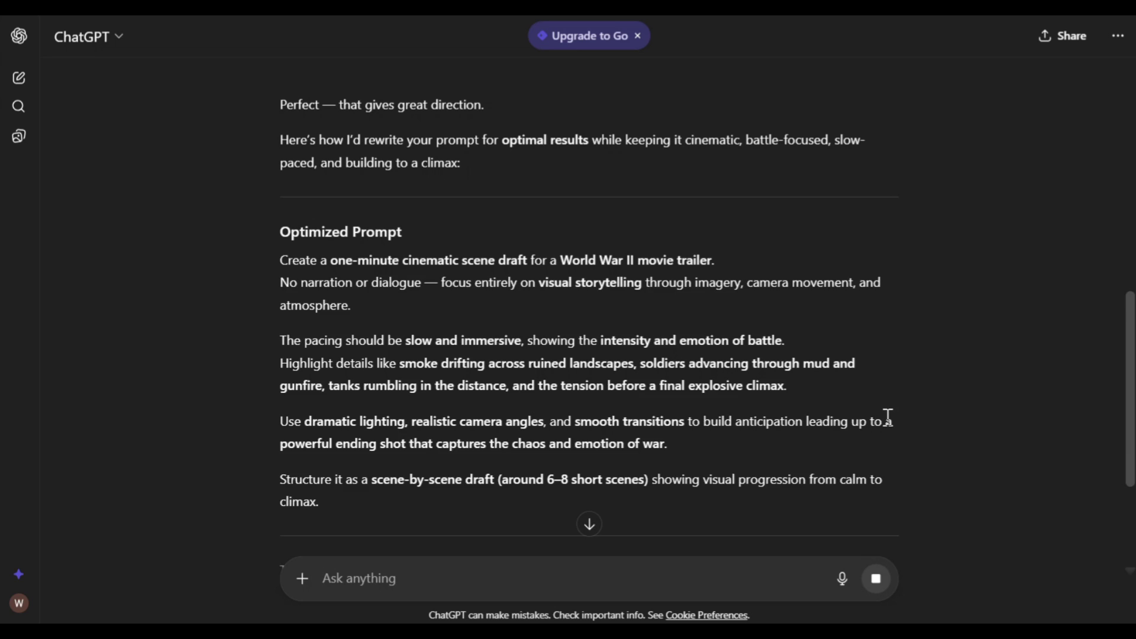
# Copy the Optimized Prompt and paste it into a new chat.
pyautogui.scroll(-2, 885, 417)
pyautogui.scroll(-3, 886, 416)
pyautogui.scroll(4, 885, 417)
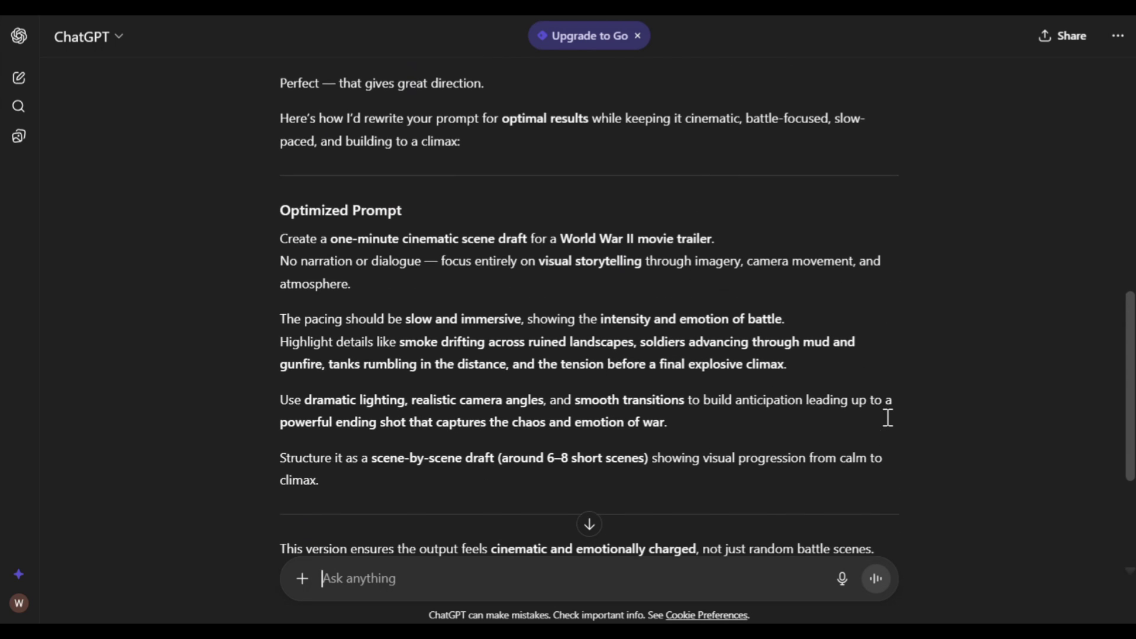
pyautogui.moveTo(885, 481); pyautogui.dragTo(250, 232)
pyautogui.hotkey('ctrl', 'c')
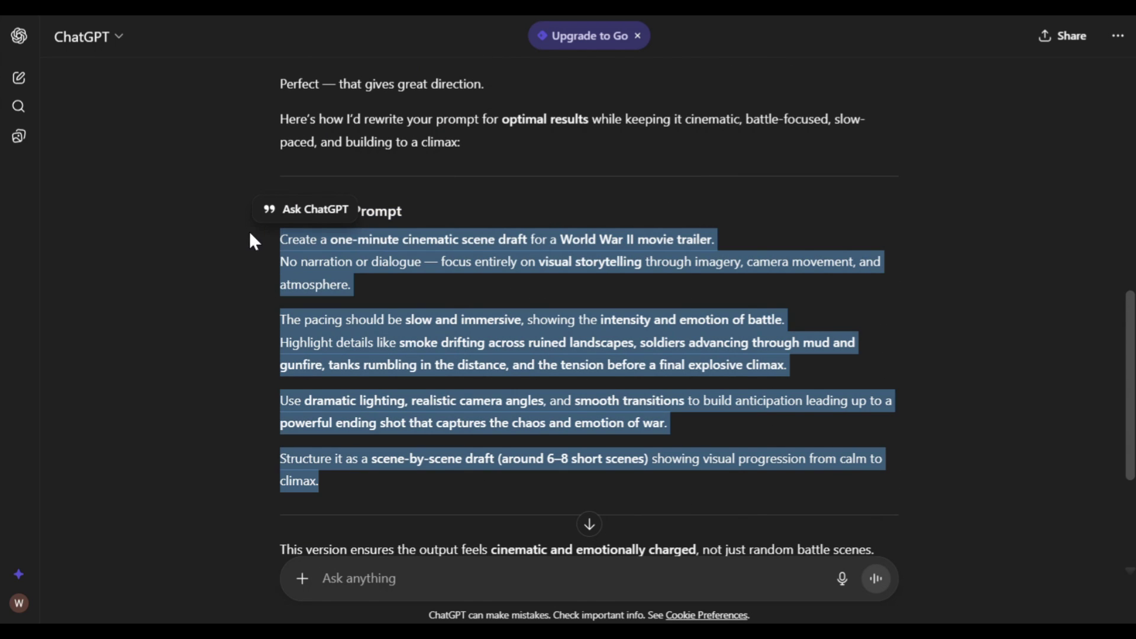
pyautogui.click(19, 80)
pyautogui.hotkey('ctrl', 'v')
# Send the optimized prompt and read through Scenes 1–8 of the 'Echoes of War' draft.
pyautogui.press('Return')
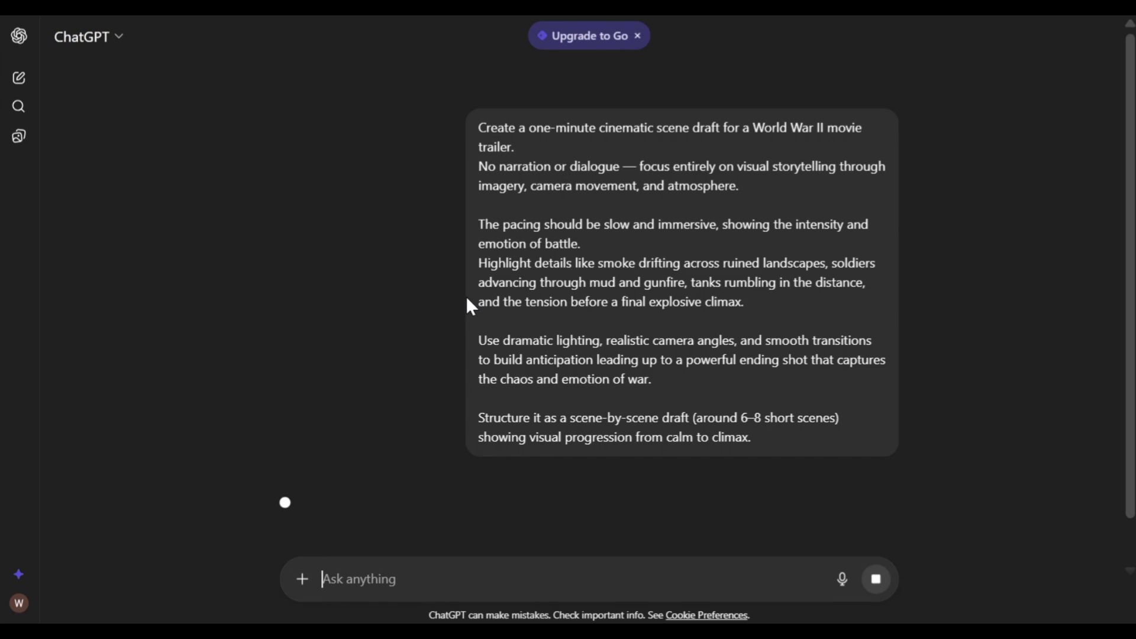
pyautogui.scroll(-9, 799, 429)
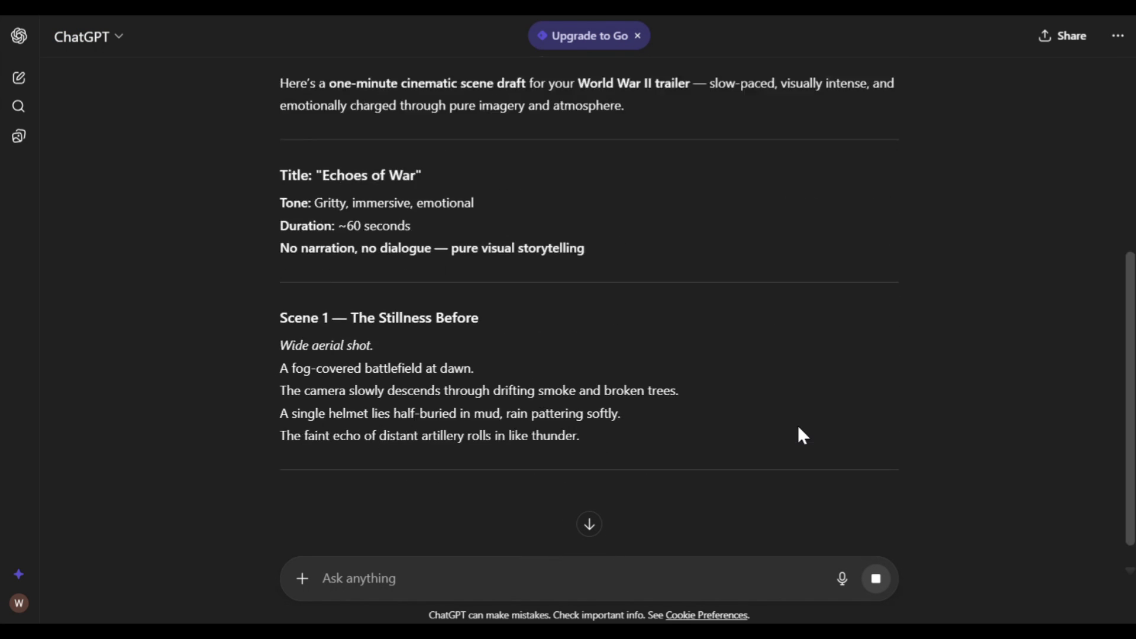
pyautogui.scroll(-9, 803, 436)
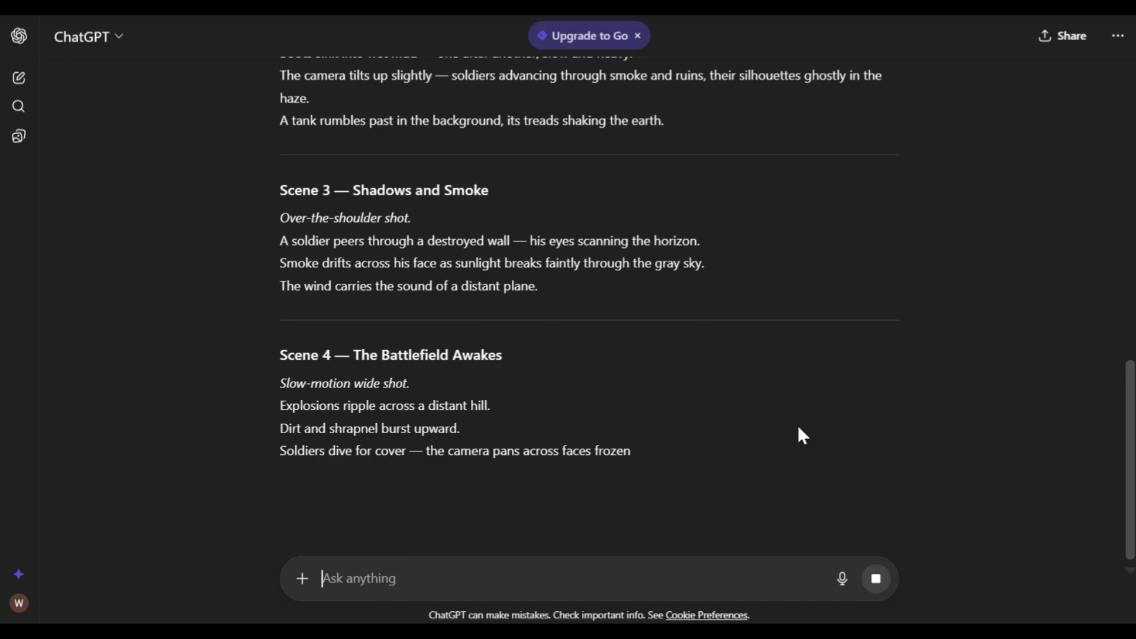
pyautogui.scroll(-7, 798, 425)
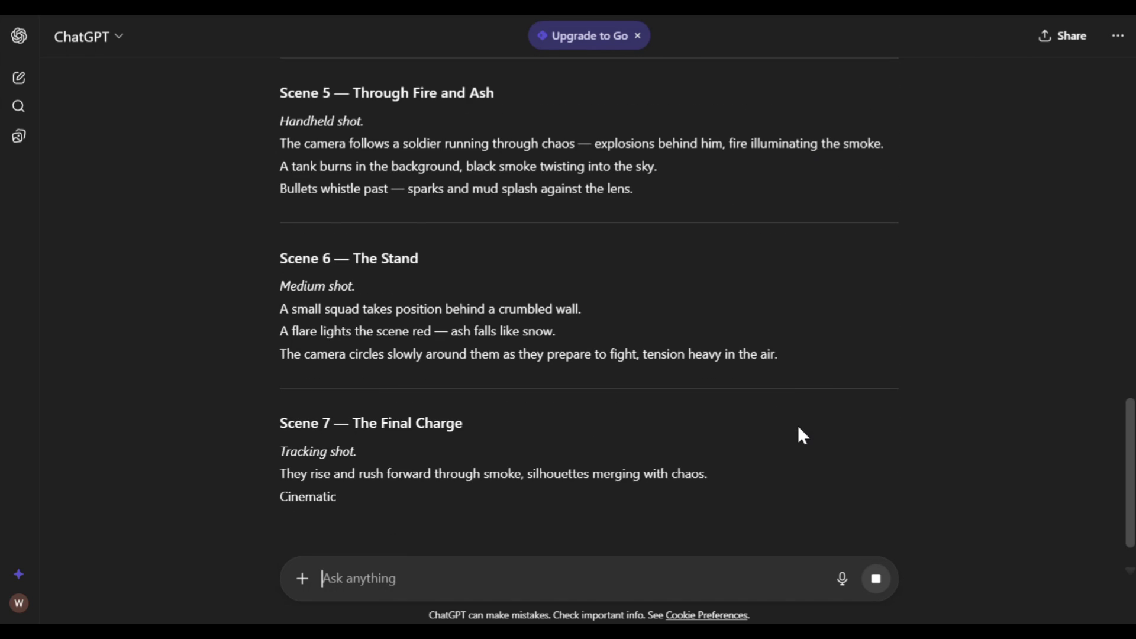
pyautogui.scroll(-2, 799, 427)
pyautogui.scroll(8, 799, 427)
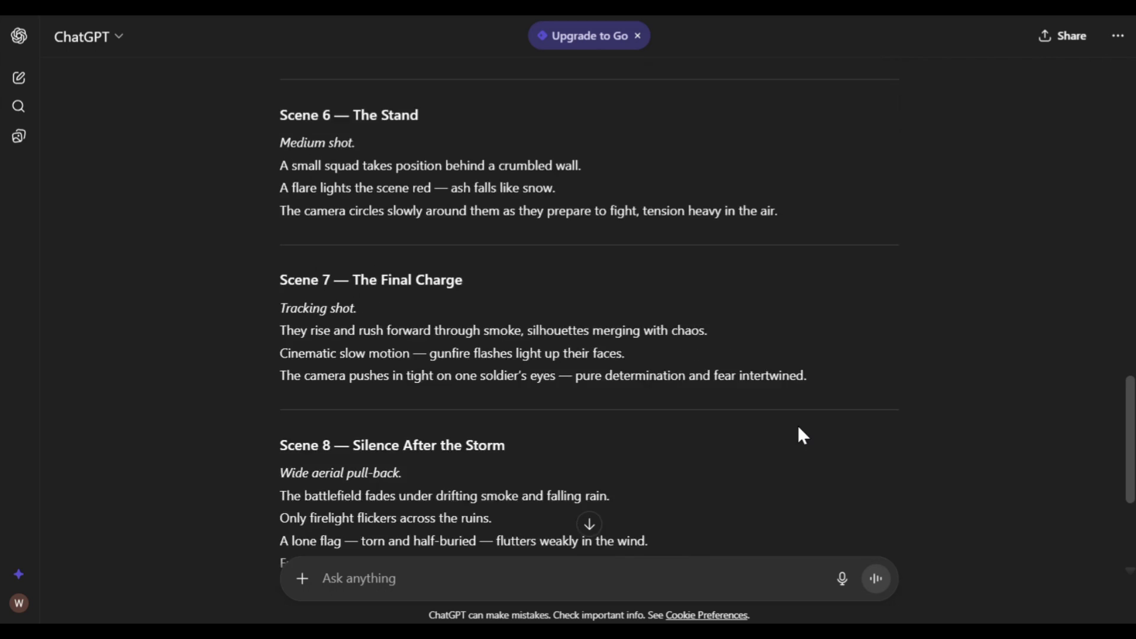
pyautogui.scroll(3, 799, 428)
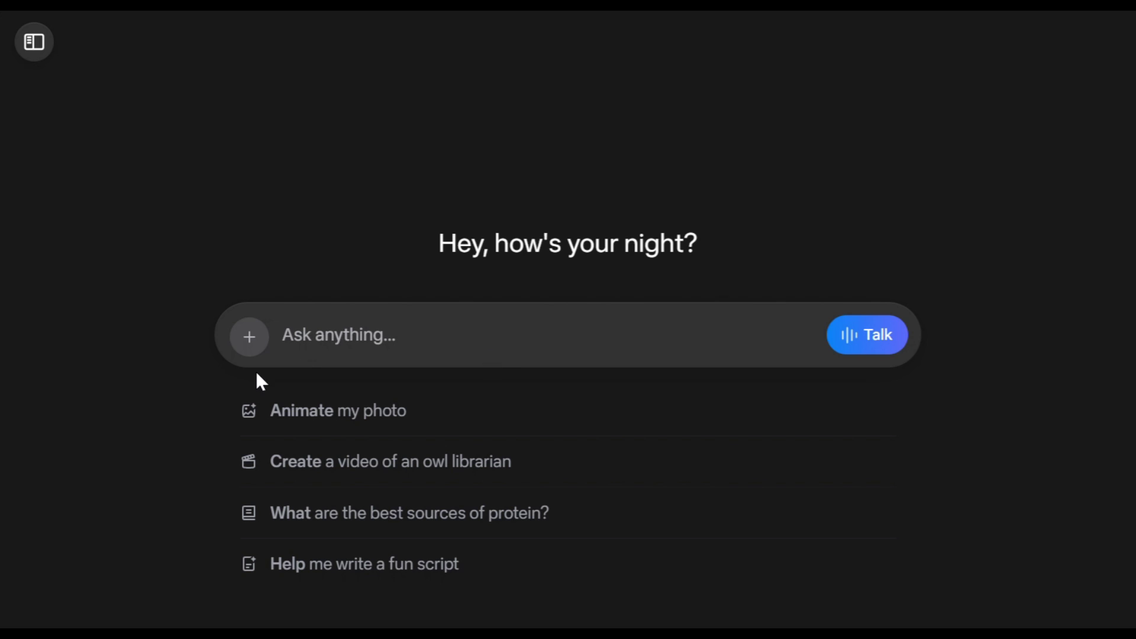
# Switch Meta AI to image creation at 16:9 and submit the Dunkirk evacuation prompt.
pyautogui.click(249, 338)
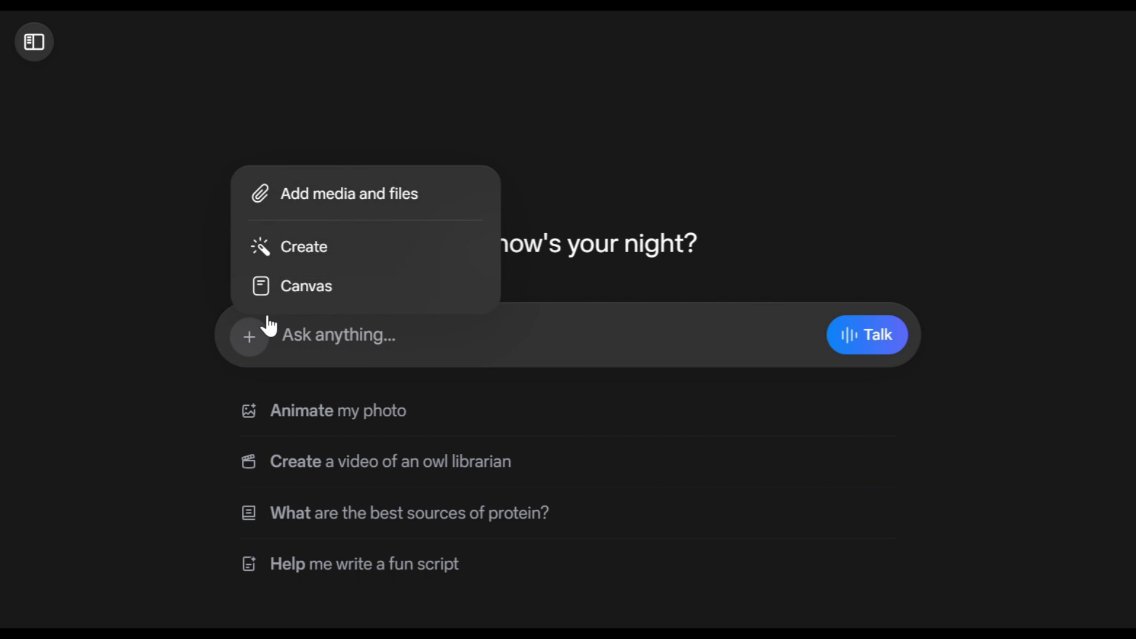
pyautogui.click(340, 257)
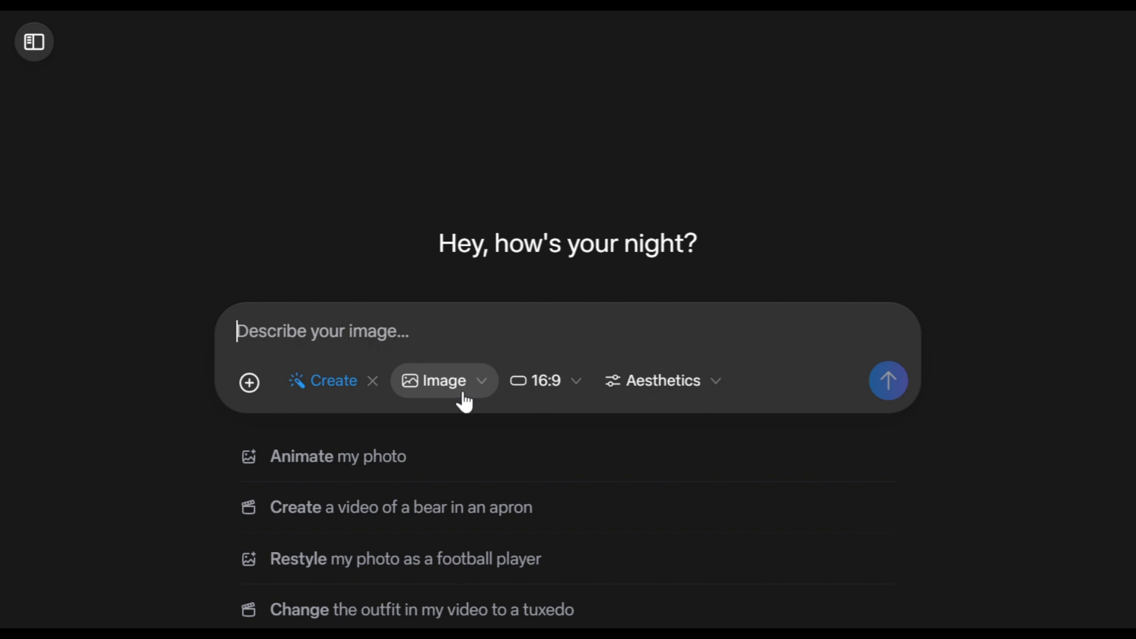
pyautogui.click(565, 392)
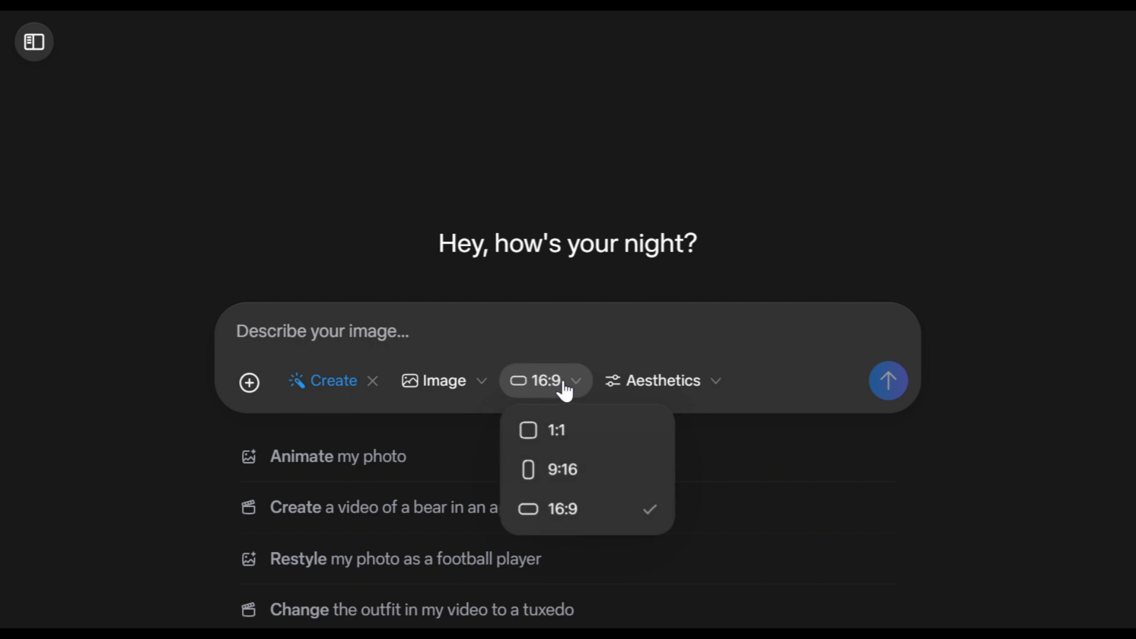
pyautogui.click(565, 392)
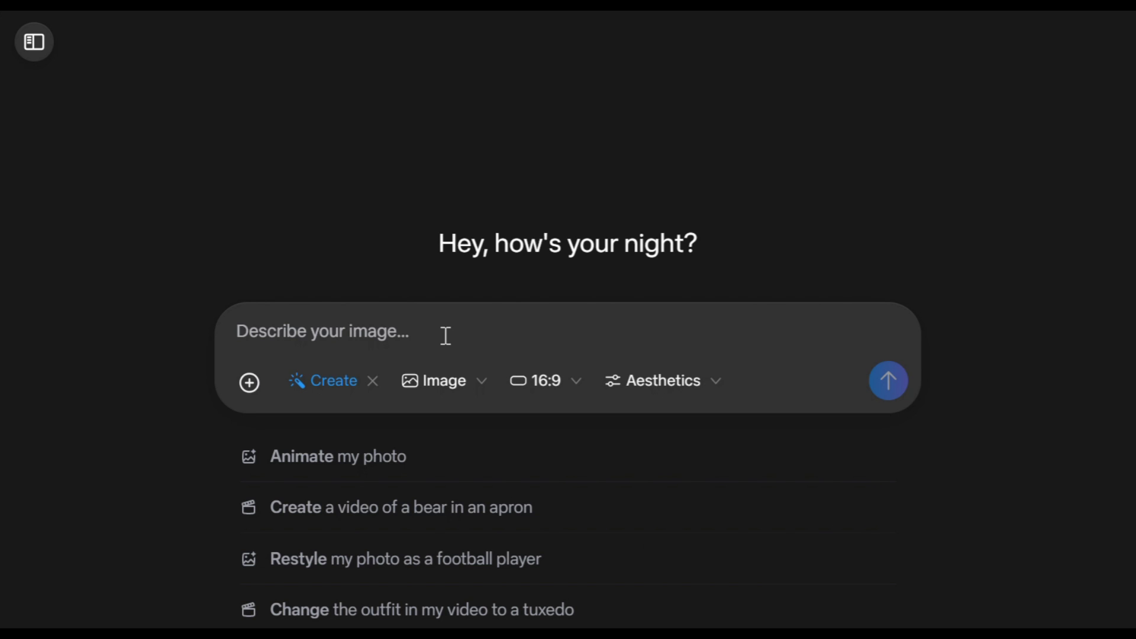
pyautogui.hotkey('ctrl', 'v')
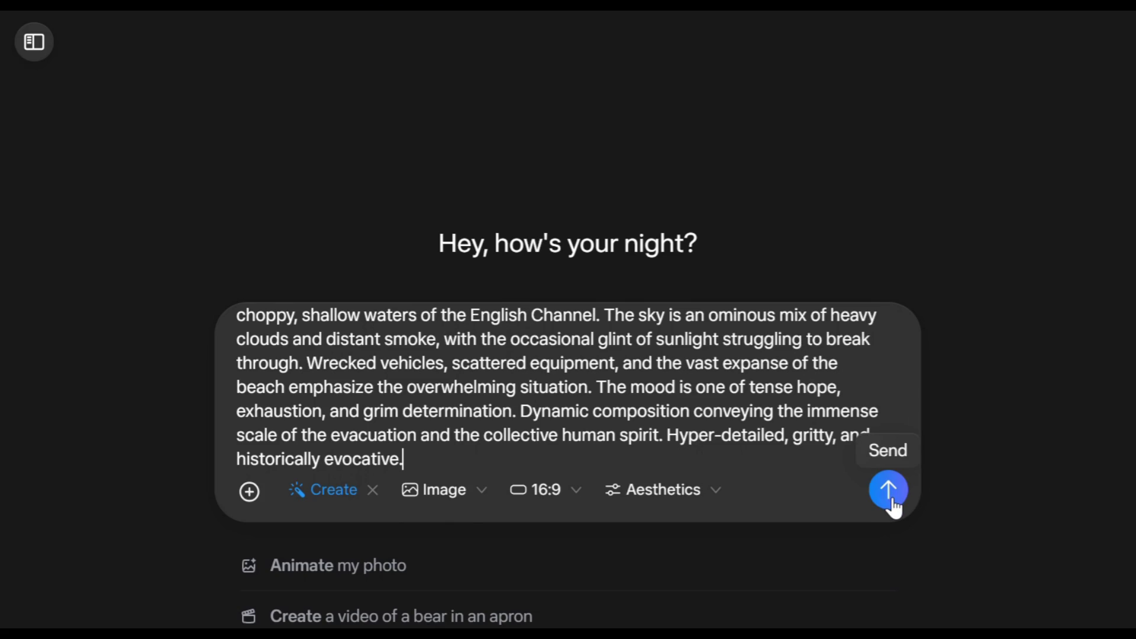
pyautogui.click(892, 500)
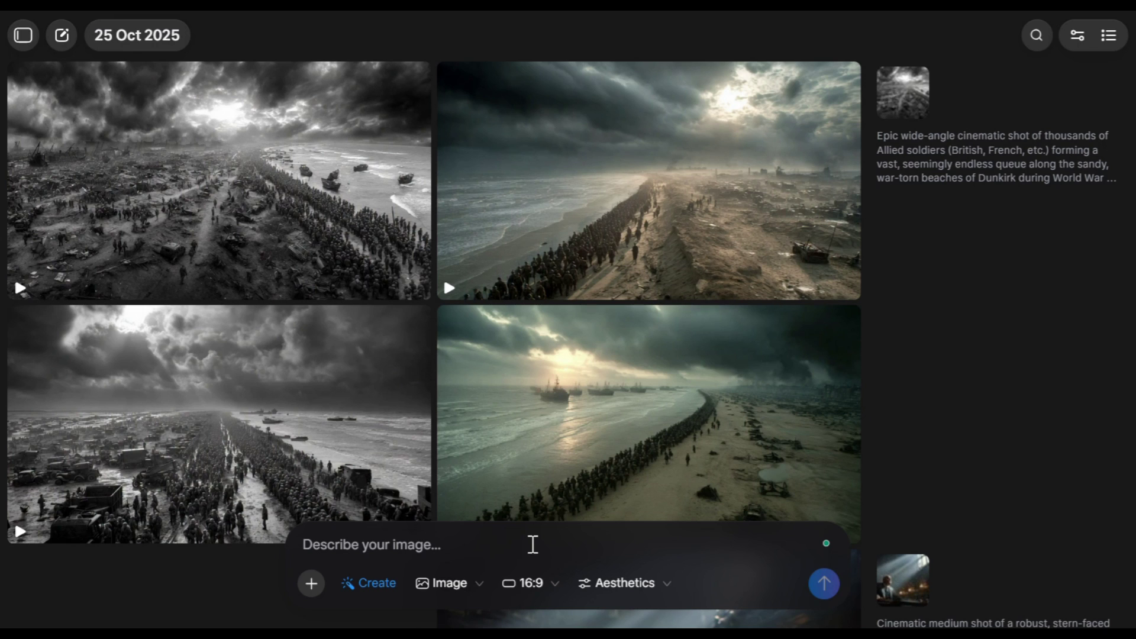
# Submit the war-torn European town at dusk image prompt.
pyautogui.hotkey('ctrl', 'v')
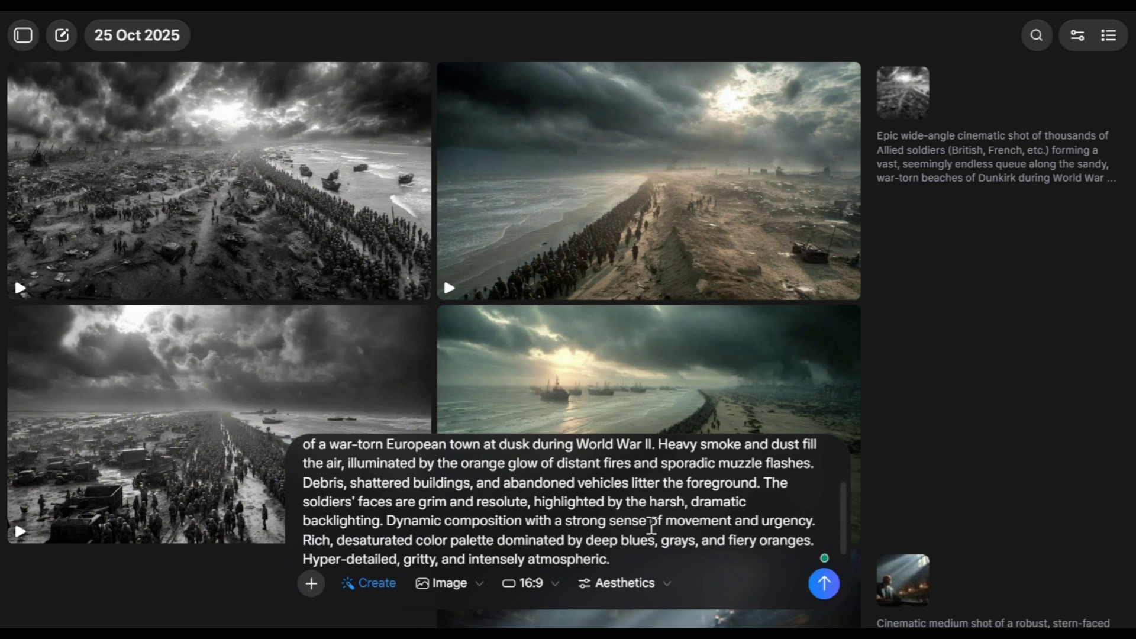
pyautogui.click(823, 583)
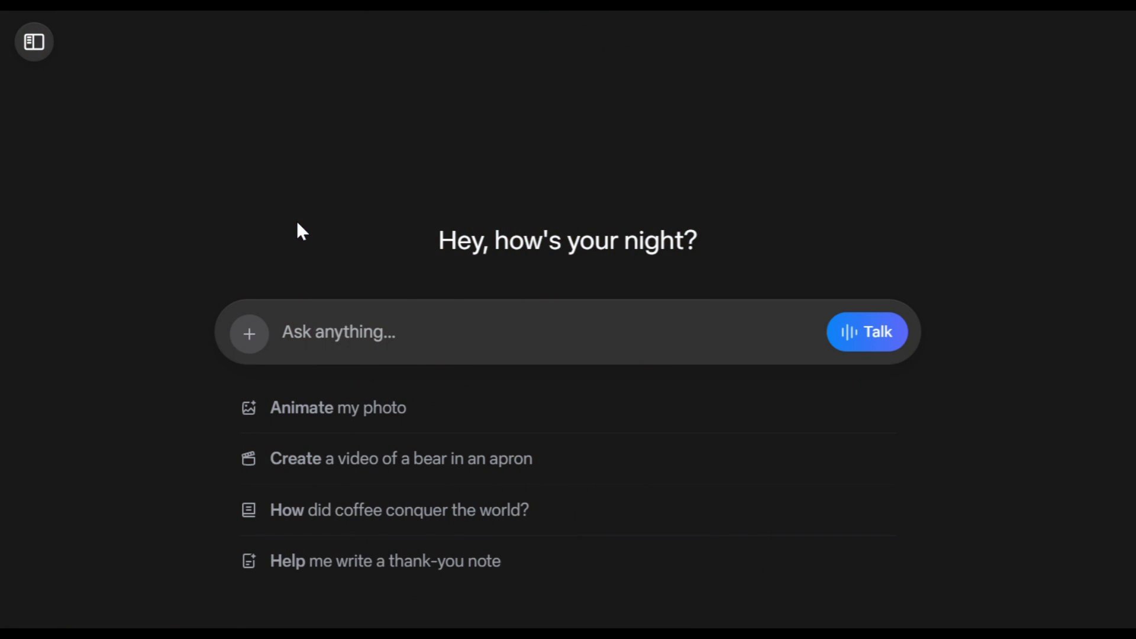
# Switch creation to video, attach the war-scene image, and animate it with 'cinematic, slow camera zoom'.
pyautogui.click(252, 333)
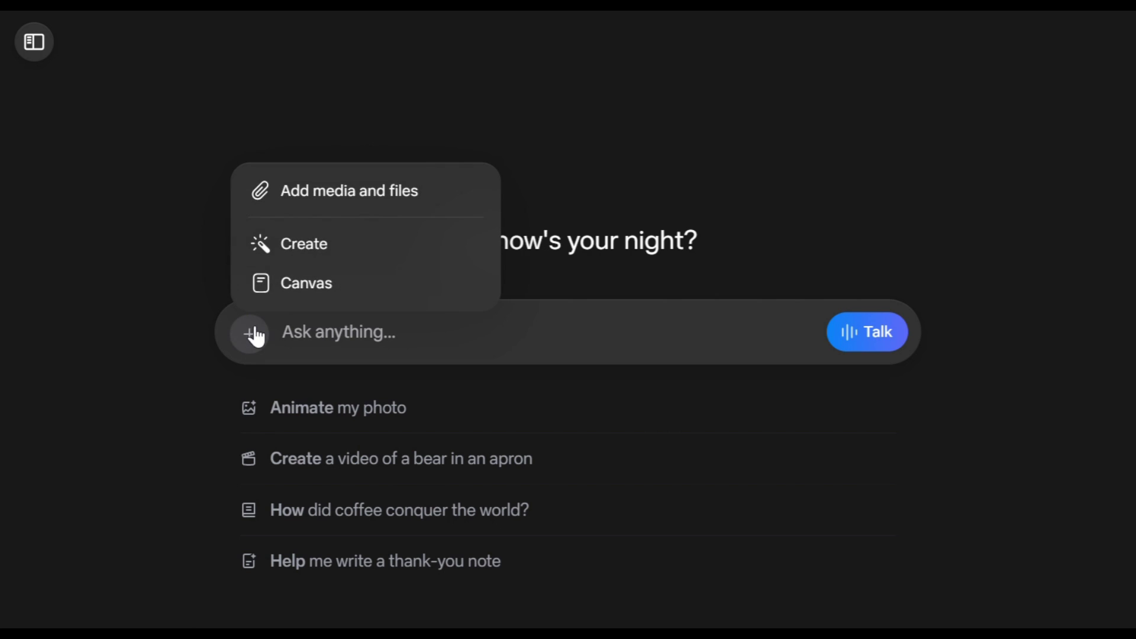
pyautogui.click(347, 244)
pyautogui.click(467, 394)
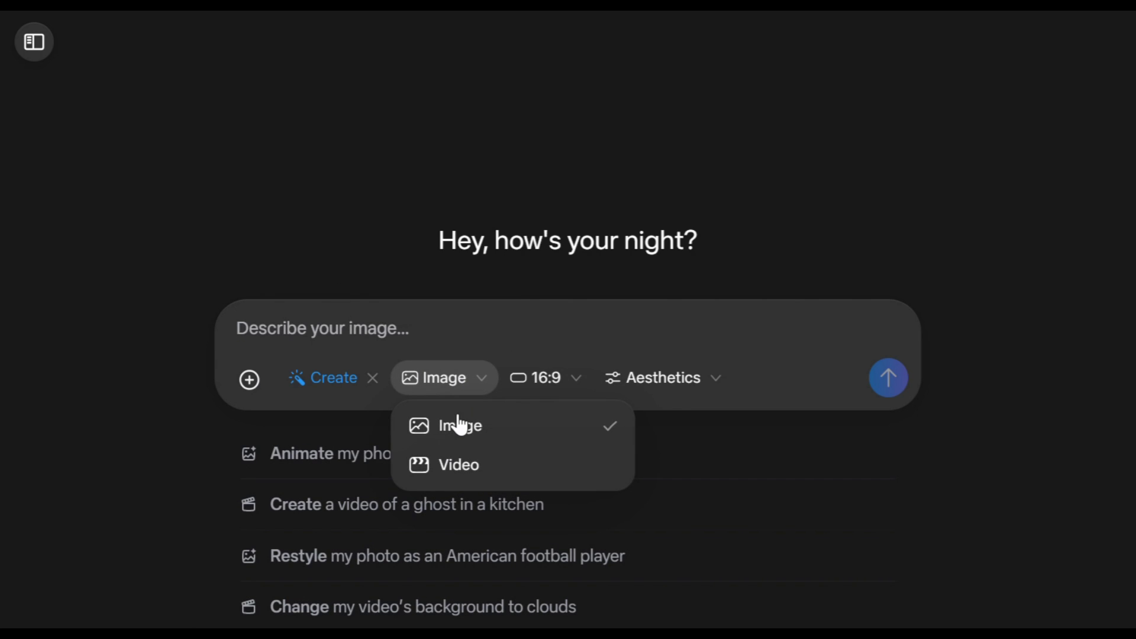
pyautogui.click(492, 473)
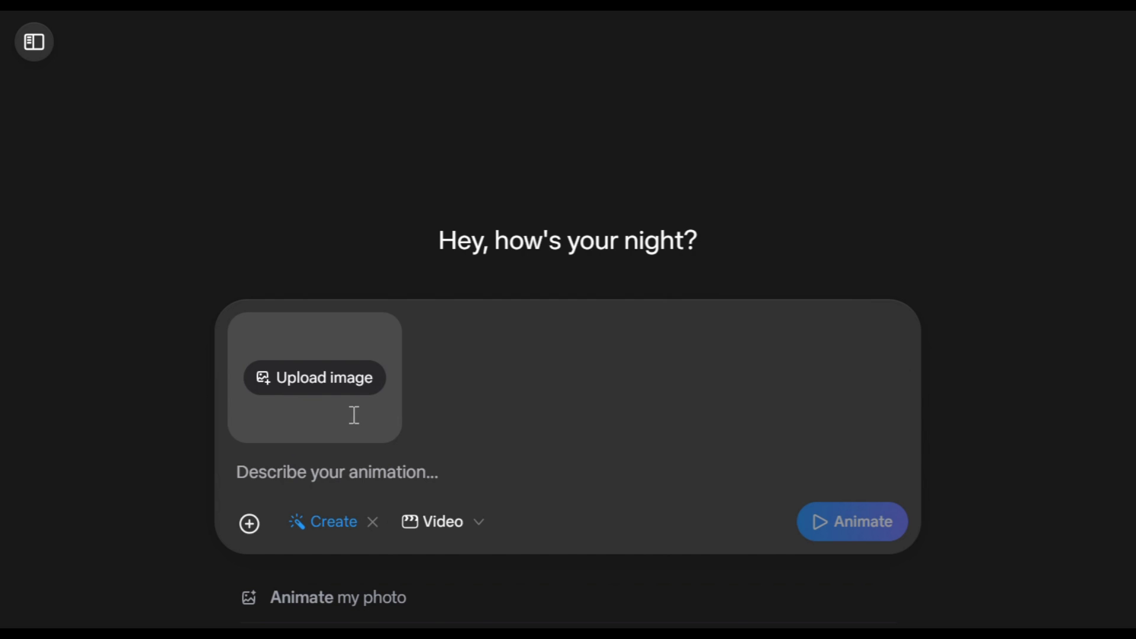
pyautogui.click(325, 379)
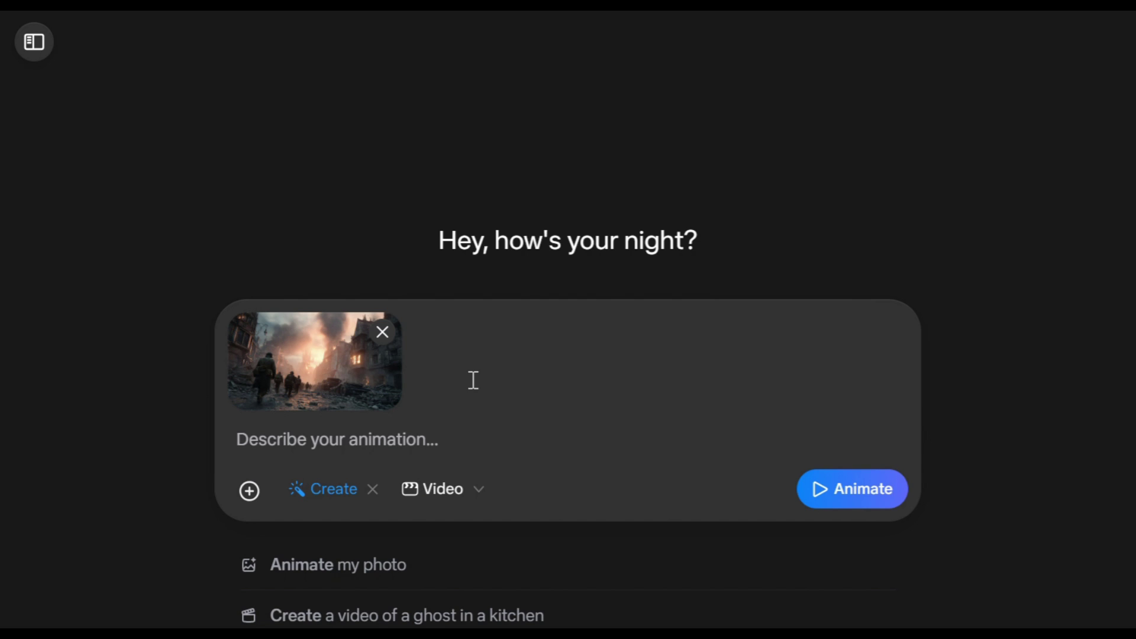
pyautogui.write('cinematic, slow camera zoom')
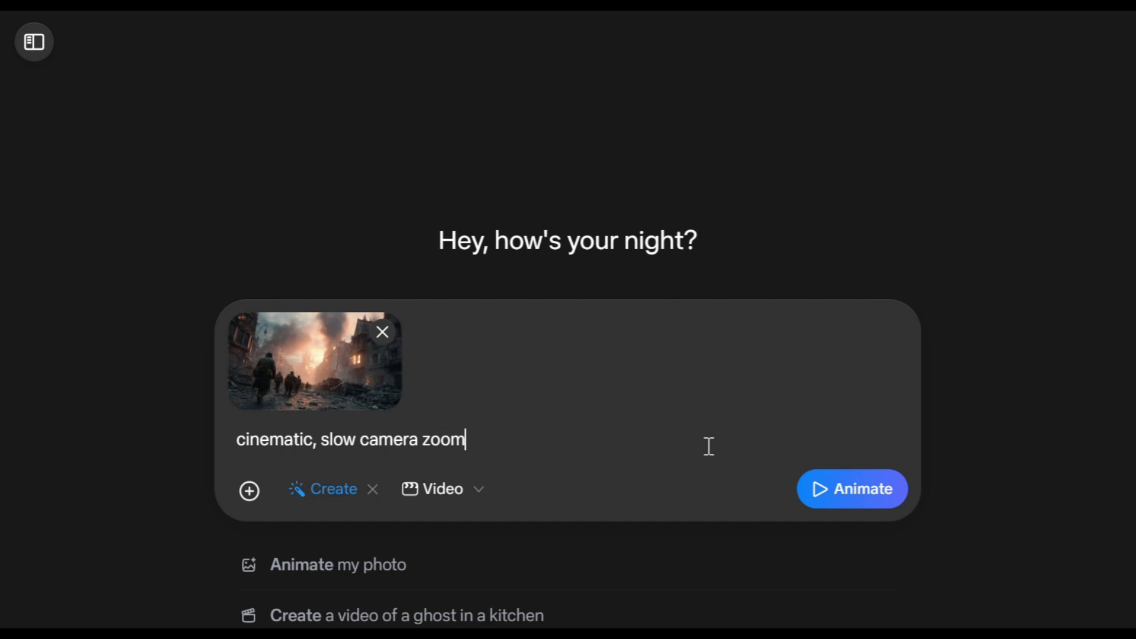
pyautogui.click(866, 502)
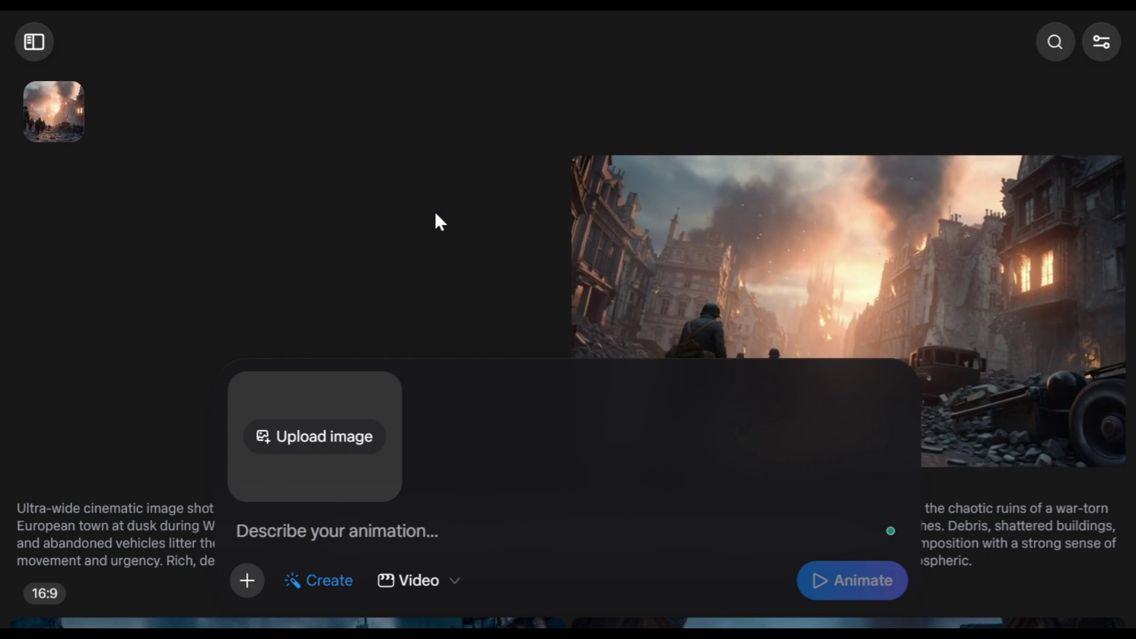
# Animate the video from the detailed WWII war-torn town at dusk description.
pyautogui.hotkey('ctrl', 'v')
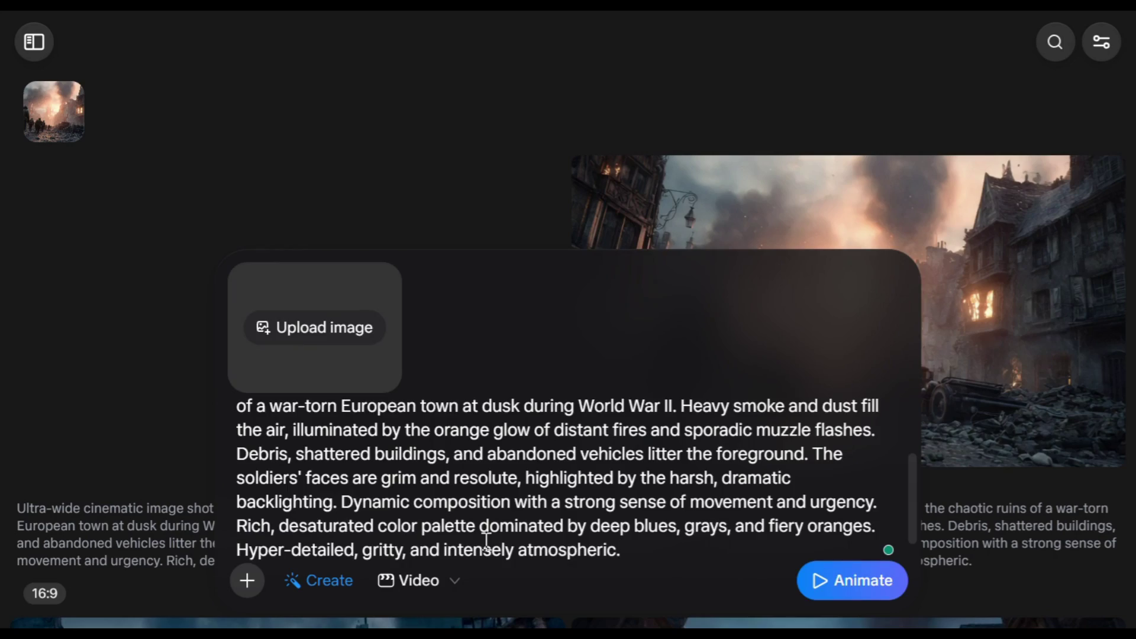
pyautogui.click(837, 589)
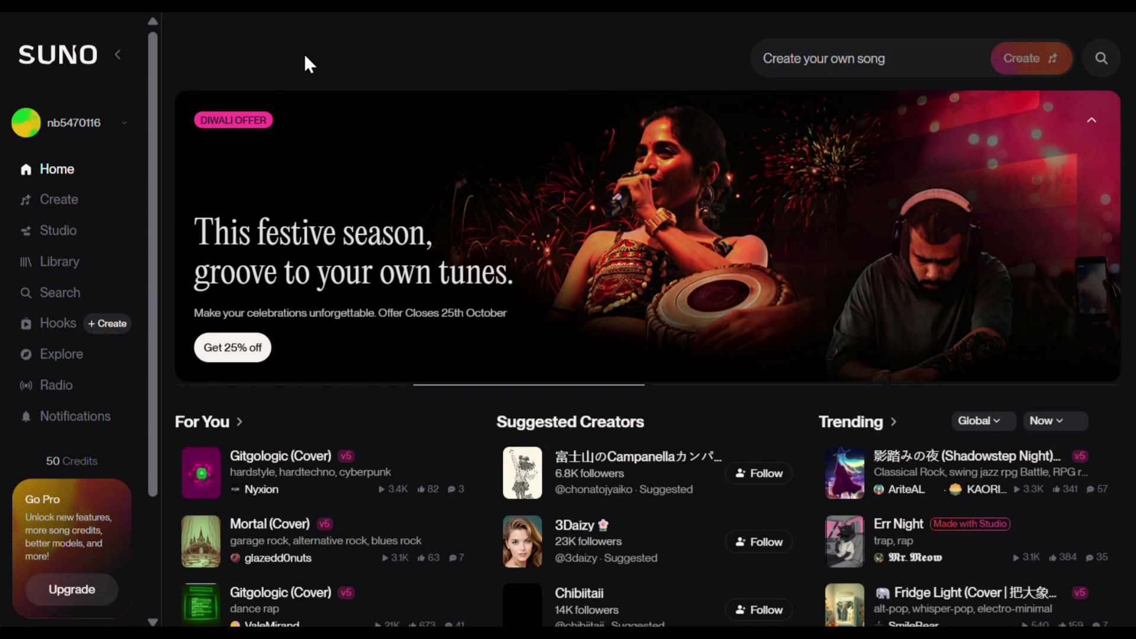
# Create songs in Suno's Custom mode from pasted cinematic orchestral trailer style tags.
pyautogui.click(90, 202)
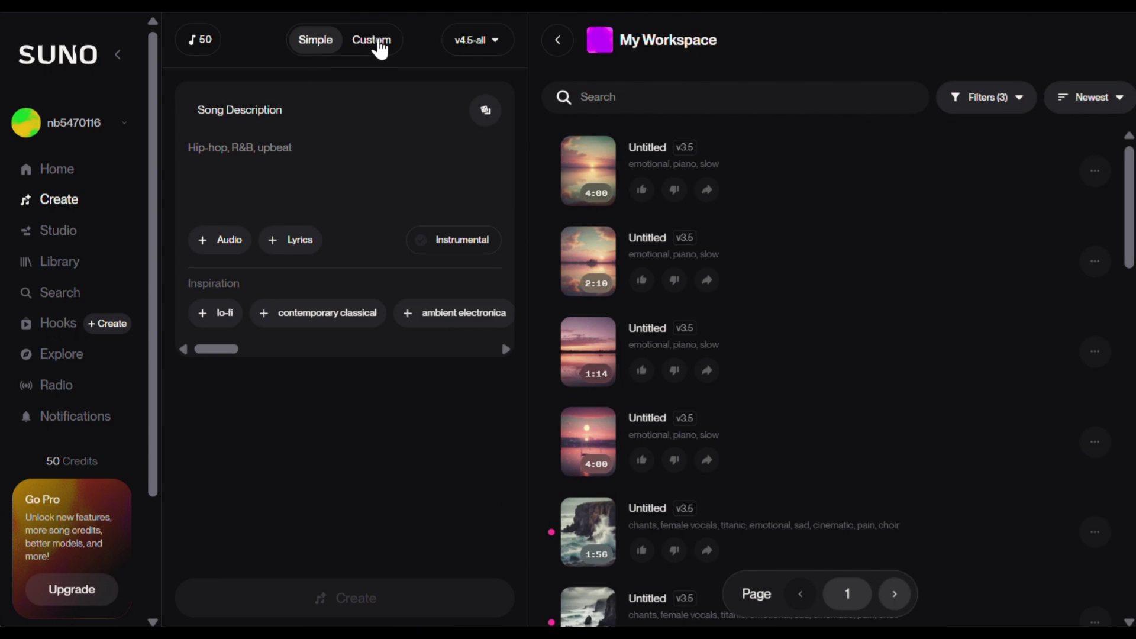
pyautogui.click(380, 47)
pyautogui.scroll(-1, 317, 347)
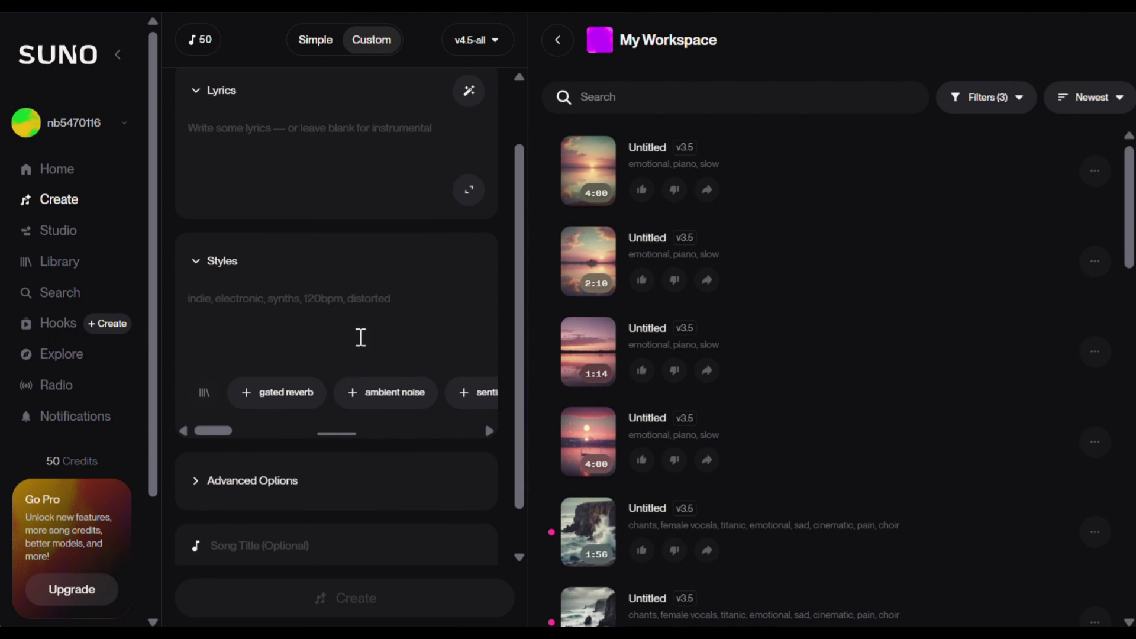
pyautogui.write('cinematic, move trailer, orchestral, slow build up horns, trumpets, brass')
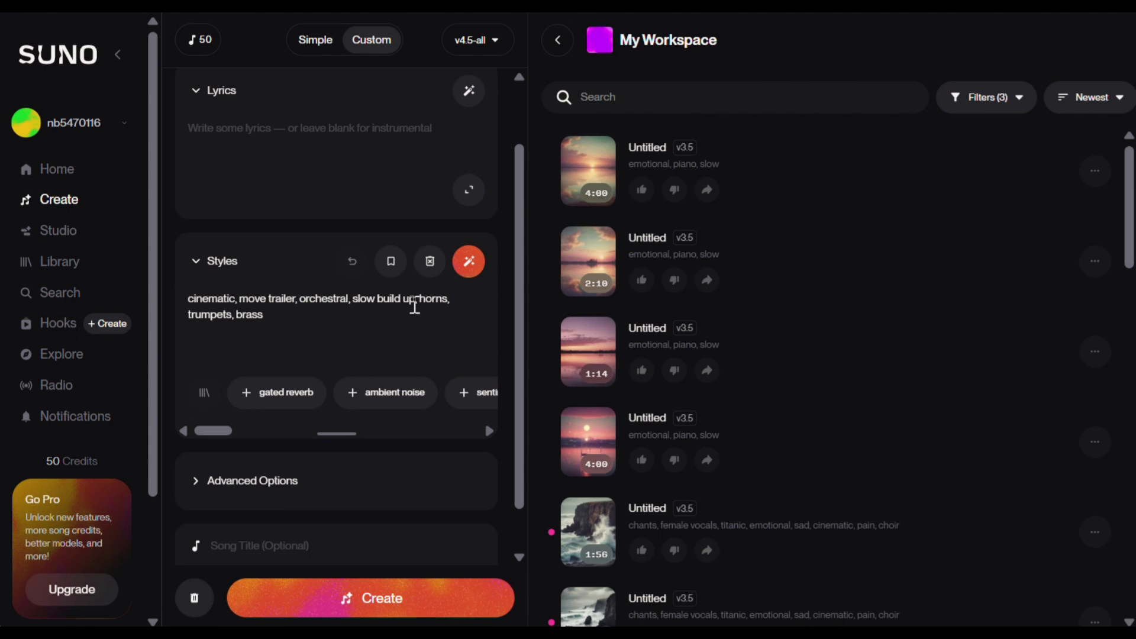
pyautogui.click(398, 600)
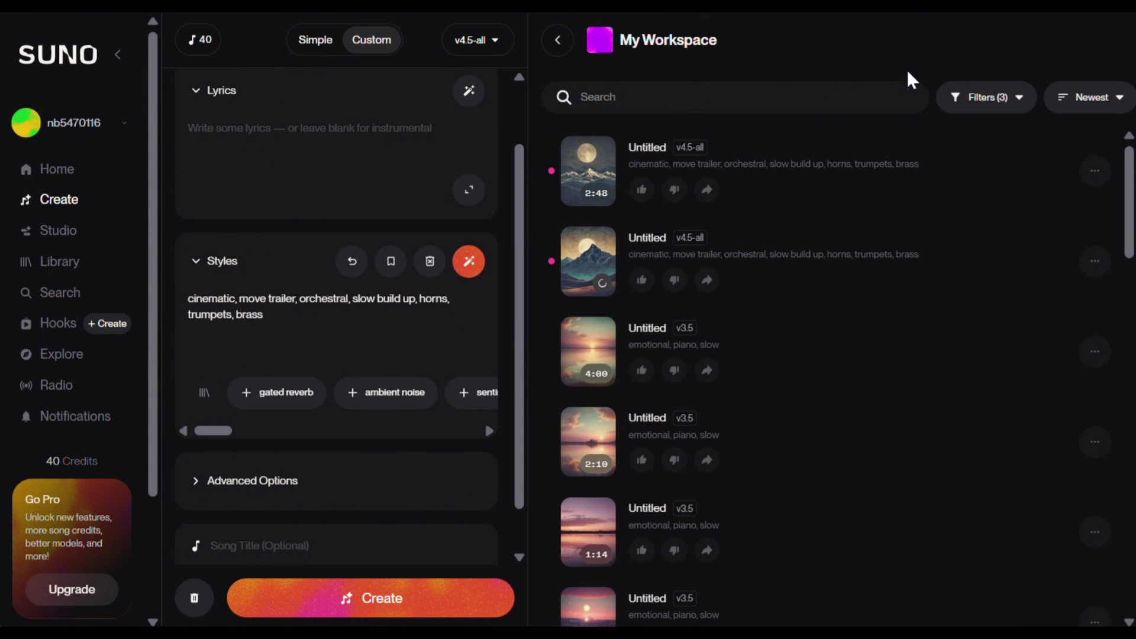
pyautogui.click(1095, 174)
pyautogui.moveTo(1002, 535)
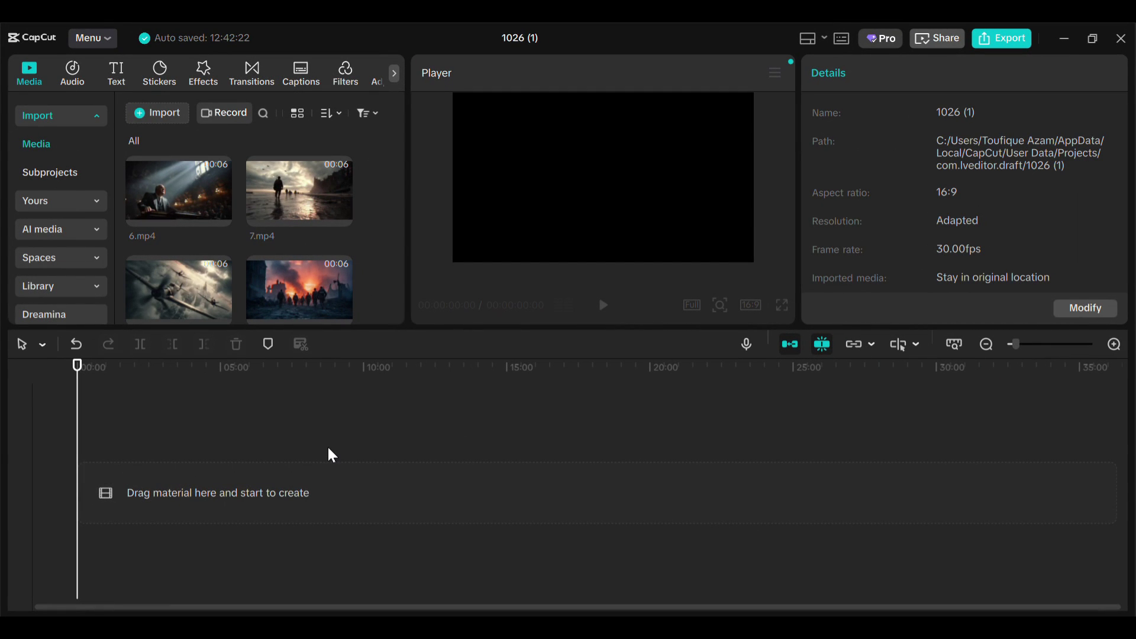
# Drag ww2_bg.WAV from the Media panel onto the timeline as background music.
pyautogui.scroll(-10, 364, 188)
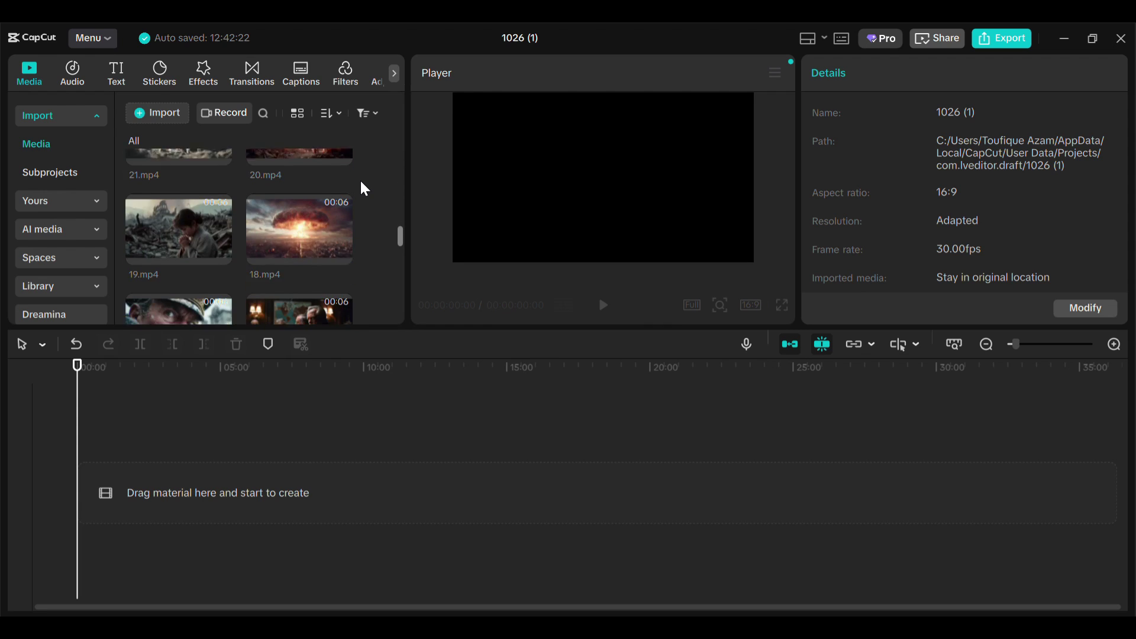
pyautogui.scroll(-3, 365, 188)
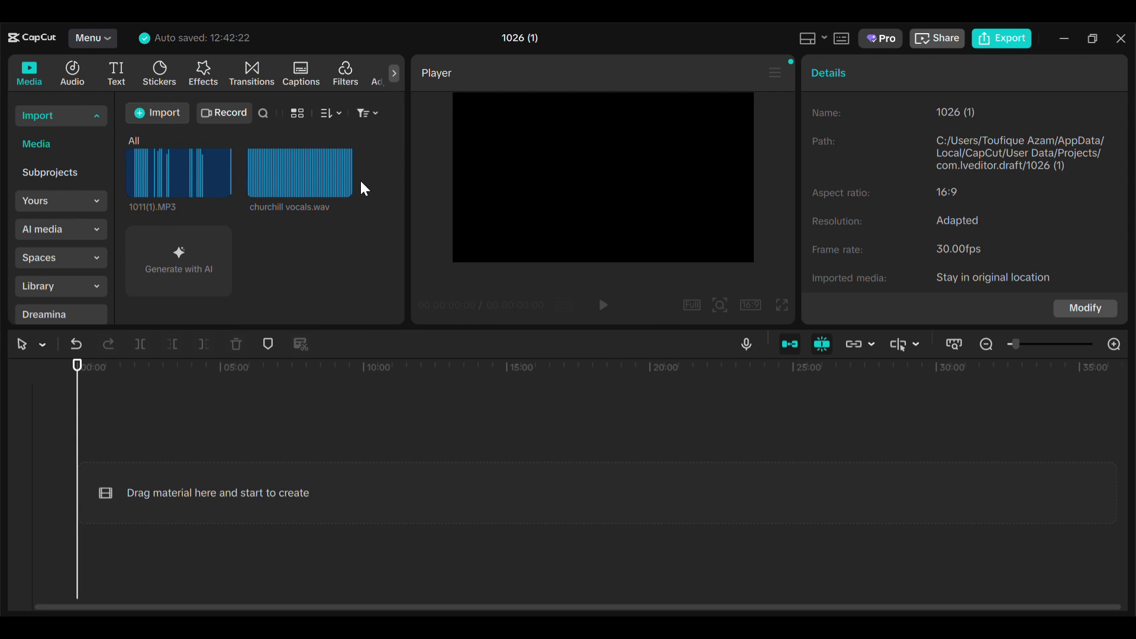
pyautogui.scroll(3, 364, 188)
pyautogui.moveTo(296, 207); pyautogui.dragTo(276, 520)
# Place 1.mp4 and the following numbered clips in order on the main track.
pyautogui.scroll(3, 272, 236)
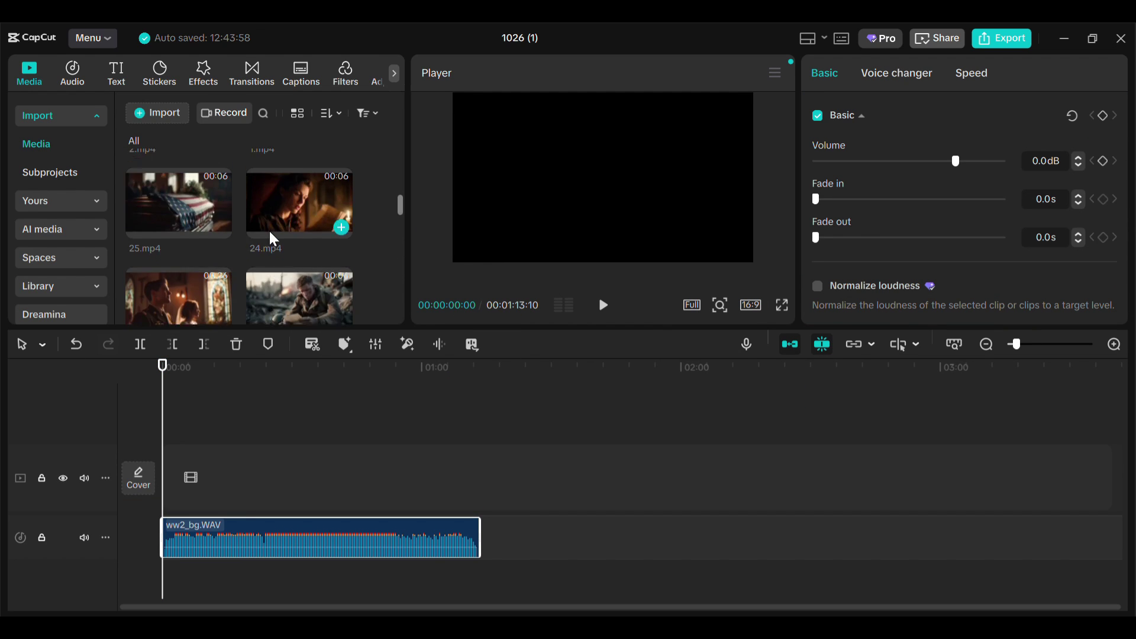
pyautogui.moveTo(272, 236); pyautogui.dragTo(288, 496)
pyautogui.scroll(-2, 221, 214)
pyautogui.moveTo(221, 215); pyautogui.dragTo(229, 455)
pyautogui.scroll(-5, 299, 248)
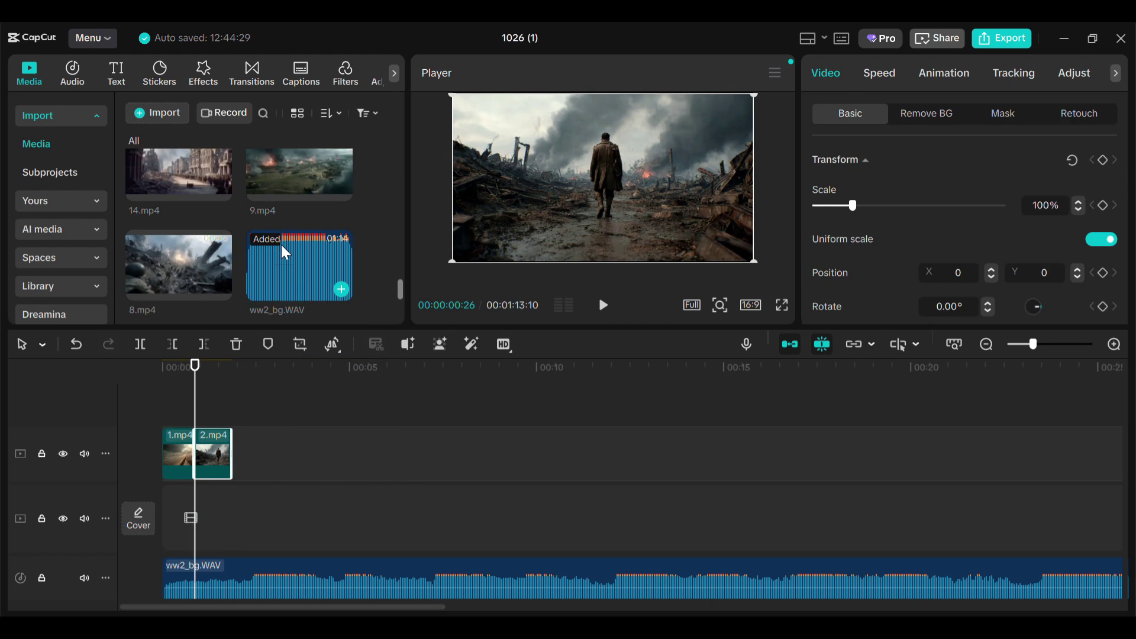
pyautogui.moveTo(299, 237); pyautogui.dragTo(330, 453)
pyautogui.moveTo(179, 243); pyautogui.dragTo(308, 454)
pyautogui.scroll(-2, 266, 249)
pyautogui.moveTo(299, 249); pyautogui.dragTo(367, 453)
pyautogui.scroll(2, 178, 237)
# Append the remaining clips through 12.mp4 and 13.mp4 to the main track's end.
pyautogui.moveTo(173, 201); pyautogui.dragTo(584, 459)
pyautogui.moveTo(300, 178); pyautogui.dragTo(467, 455)
pyautogui.scroll(-3, 267, 246)
pyautogui.moveTo(179, 295); pyautogui.dragTo(503, 454)
pyautogui.moveTo(294, 228); pyautogui.dragTo(571, 455)
pyautogui.scroll(4, 164, 275)
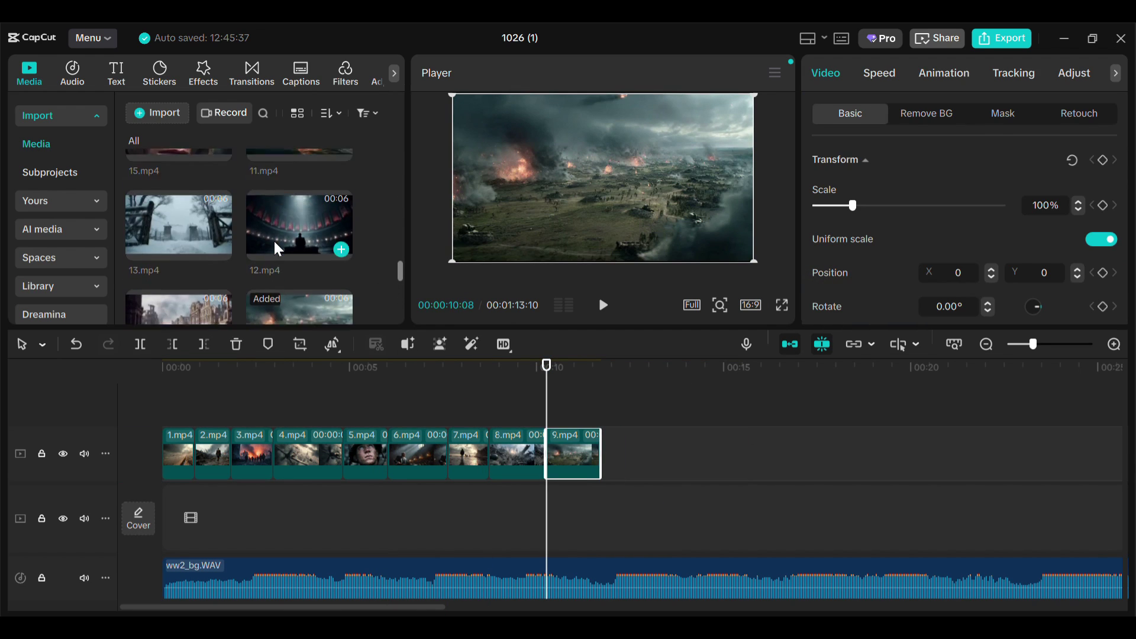
pyautogui.moveTo(163, 275); pyautogui.dragTo(621, 454)
pyautogui.scroll(-4, 225, 223)
pyautogui.moveTo(299, 178); pyautogui.dragTo(688, 456)
pyautogui.moveTo(300, 270); pyautogui.dragTo(710, 456)
pyautogui.moveTo(179, 270); pyautogui.dragTo(781, 456)
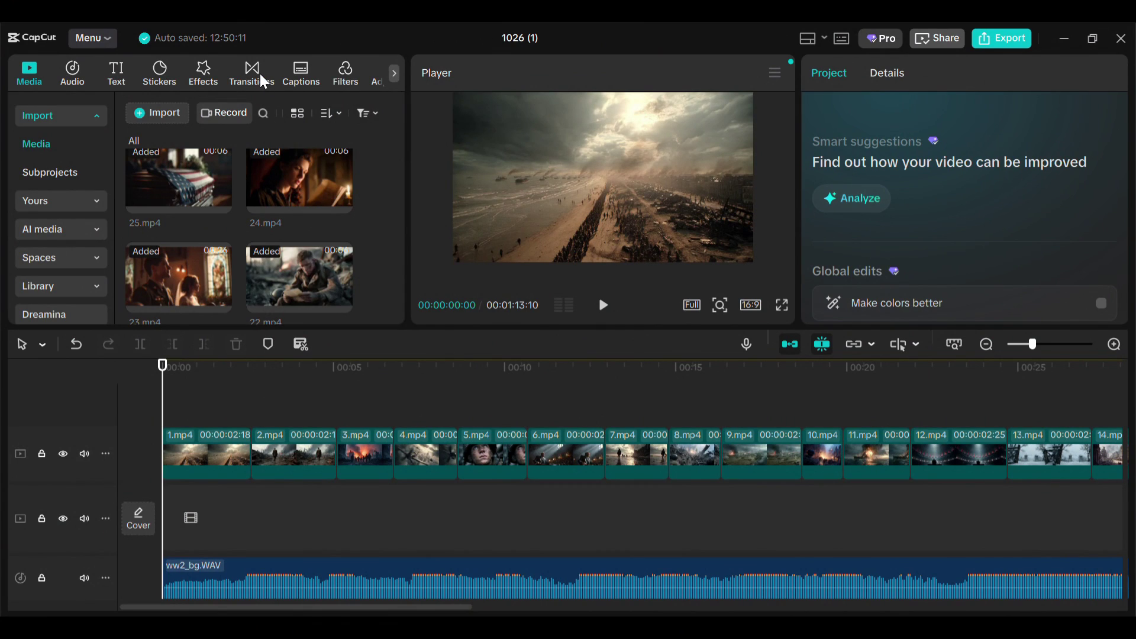
# Add Black Fade at joins from 1.mp4/2.mp4 to 6.mp4/7.mp4, lengthening durations to about 0.7 s.
pyautogui.click(263, 81)
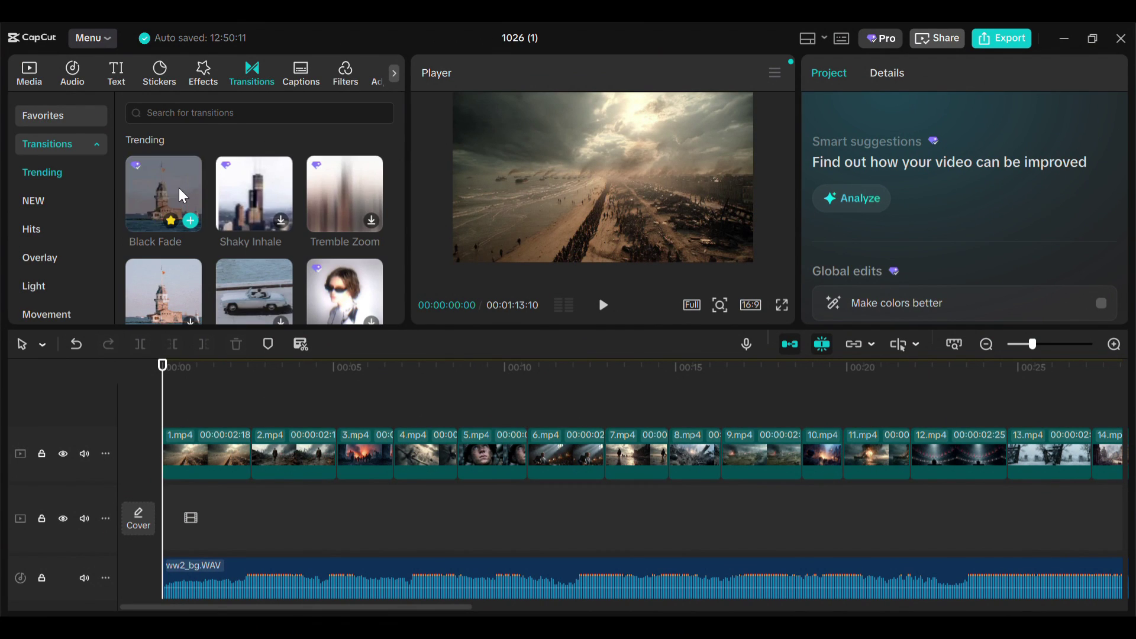
pyautogui.moveTo(161, 195); pyautogui.dragTo(248, 379)
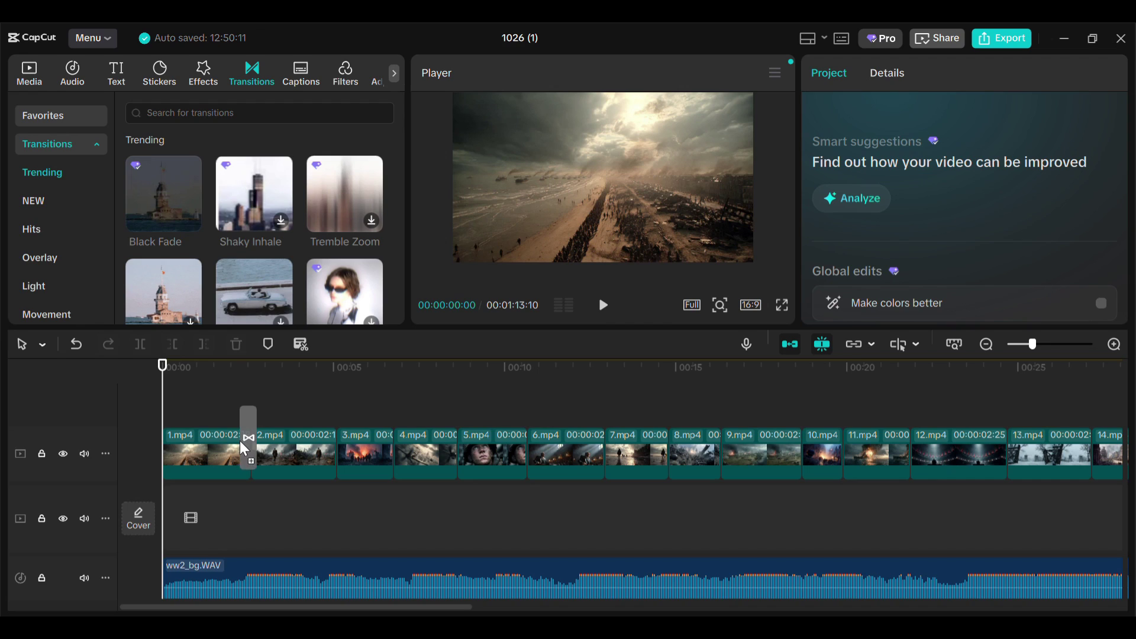
pyautogui.moveTo(244, 449); pyautogui.dragTo(244, 452)
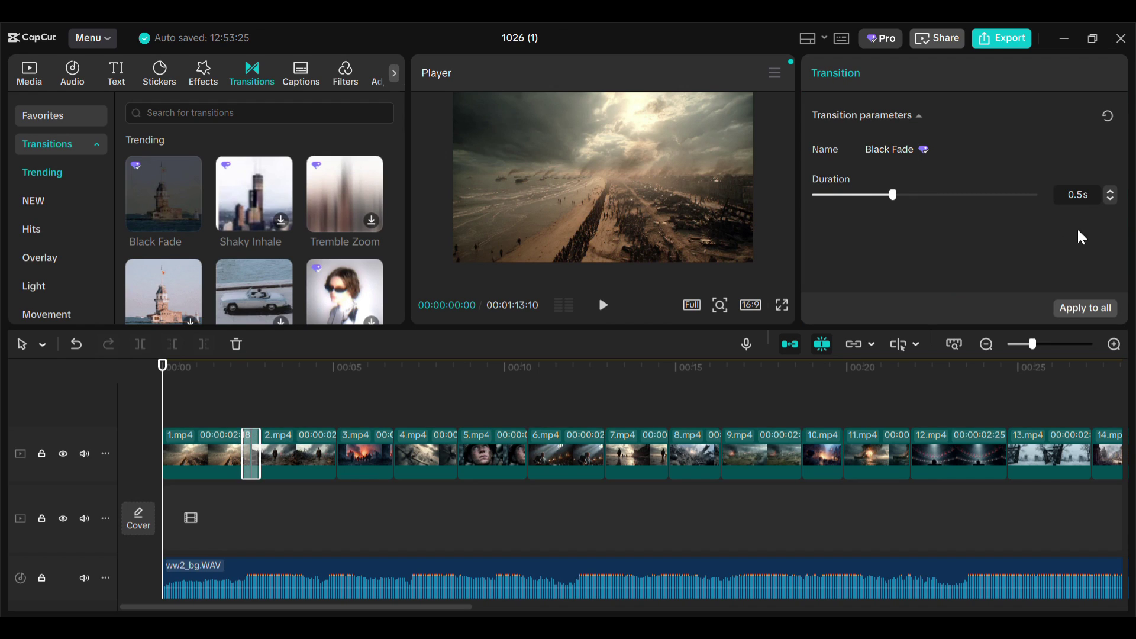
pyautogui.moveTo(155, 198); pyautogui.dragTo(337, 452)
pyautogui.click(1111, 191)
pyautogui.click(1111, 192)
pyautogui.moveTo(155, 199); pyautogui.dragTo(393, 452)
pyautogui.moveTo(155, 198); pyautogui.dragTo(527, 452)
pyautogui.click(1110, 191)
pyautogui.click(1111, 191)
# Add Black Fade at later joins through 17.mp4/18.mp4, with durations up to 0.9 s.
pyautogui.click(1111, 191)
pyautogui.click(1111, 191)
pyautogui.moveTo(136, 190); pyautogui.dragTo(605, 453)
pyautogui.click(1111, 191)
pyautogui.click(1111, 191)
pyautogui.moveTo(155, 199); pyautogui.dragTo(802, 452)
pyautogui.click(1111, 191)
pyautogui.click(1111, 191)
pyautogui.moveTo(155, 198); pyautogui.dragTo(910, 452)
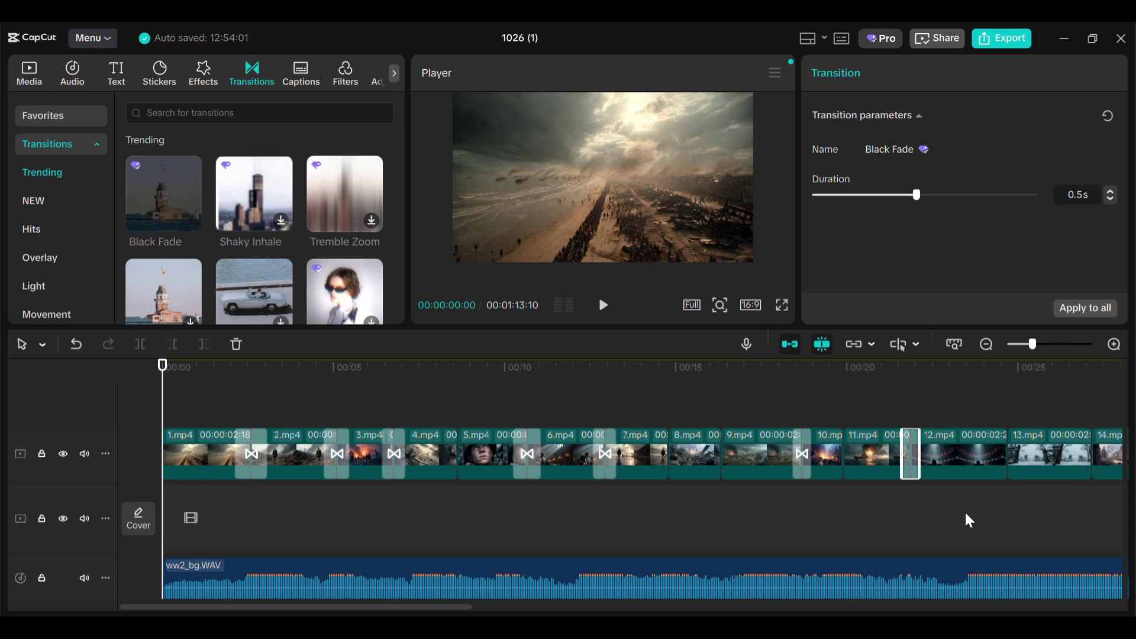
pyautogui.hscroll(5, 969, 520)
pyautogui.moveTo(155, 199); pyautogui.dragTo(637, 456)
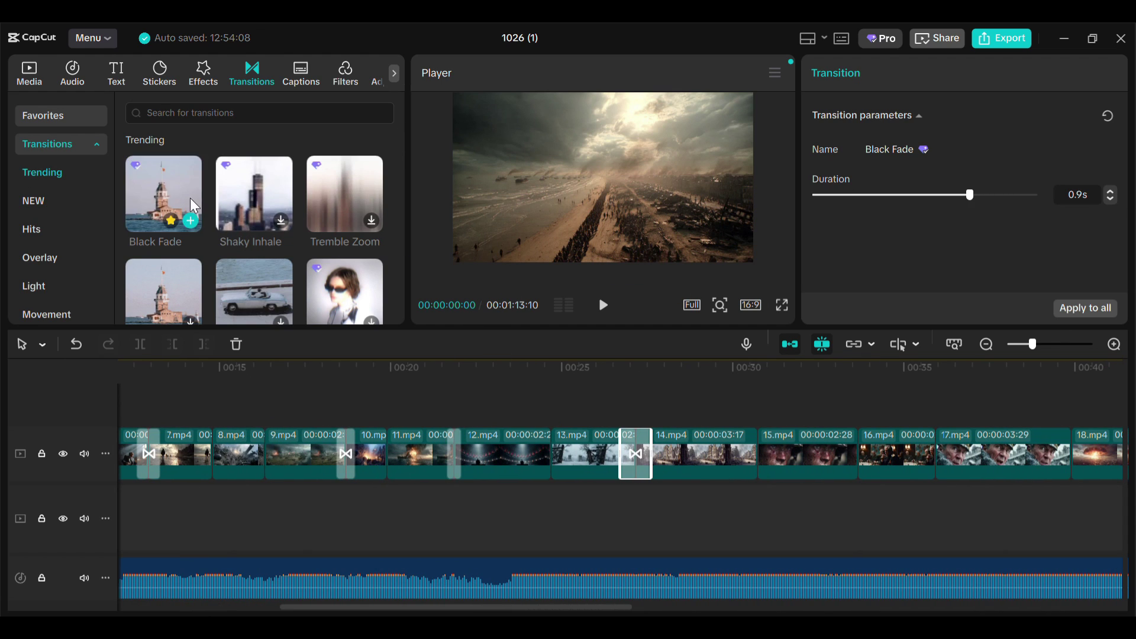
pyautogui.click(193, 219)
pyautogui.moveTo(880, 195); pyautogui.dragTo(934, 185)
pyautogui.moveTo(163, 194); pyautogui.dragTo(940, 470)
pyautogui.click(1111, 190)
pyautogui.moveTo(164, 194); pyautogui.dragTo(1071, 453)
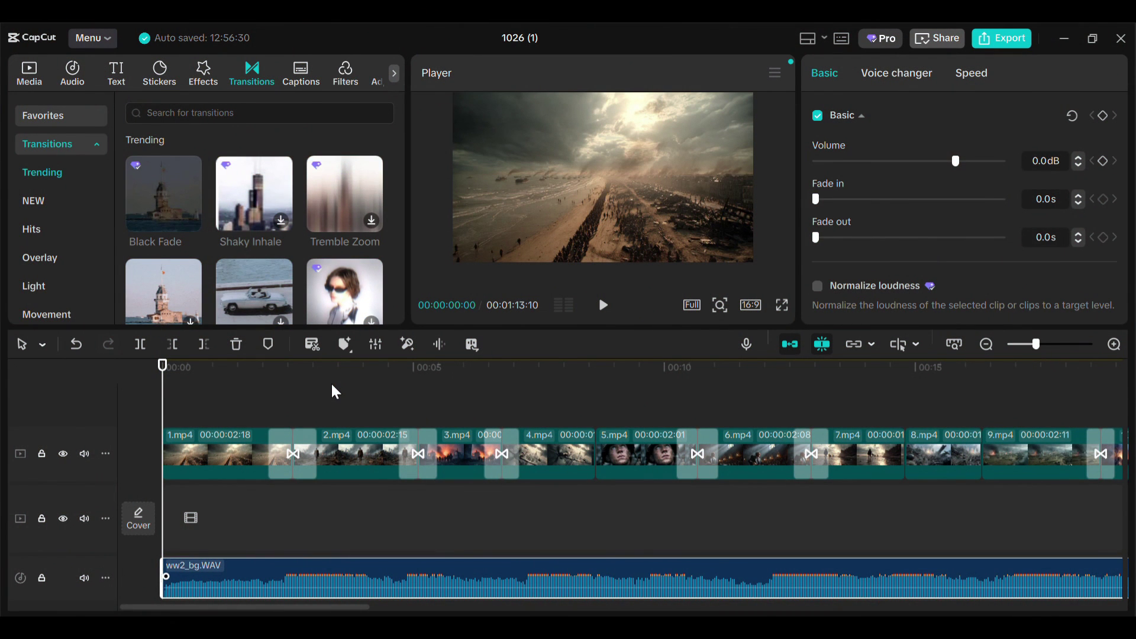
# Add a default text clip at the start of the timeline and shorten its duration.
pyautogui.click(119, 80)
pyautogui.moveTo(148, 122); pyautogui.dragTo(283, 398)
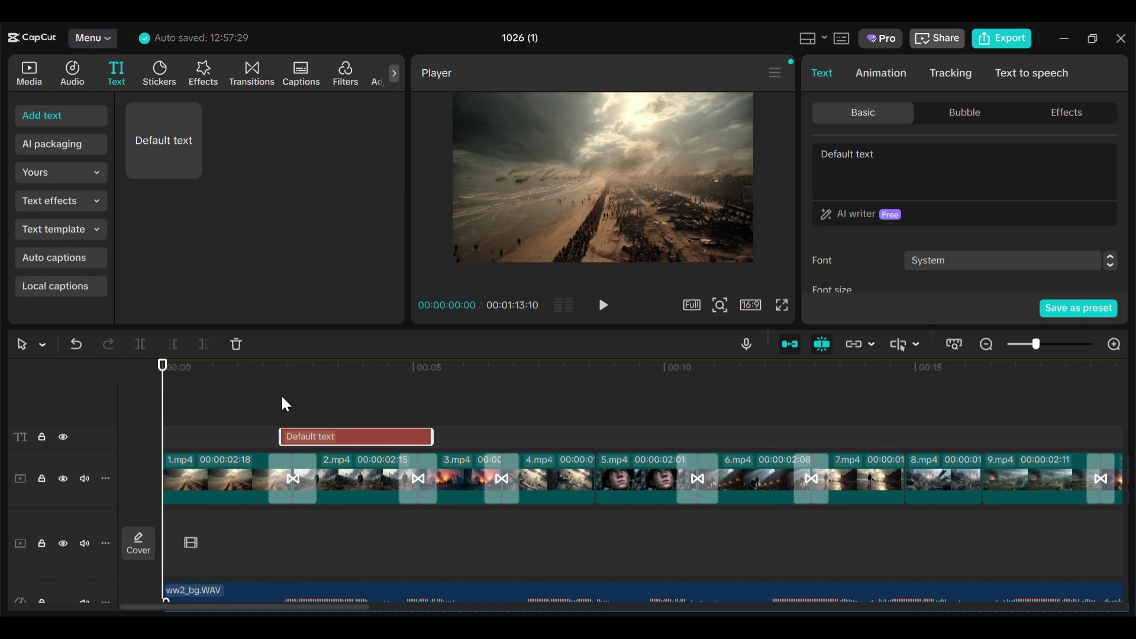
pyautogui.moveTo(347, 448); pyautogui.dragTo(243, 442)
pyautogui.moveTo(327, 434); pyautogui.dragTo(294, 438)
pyautogui.click(248, 377)
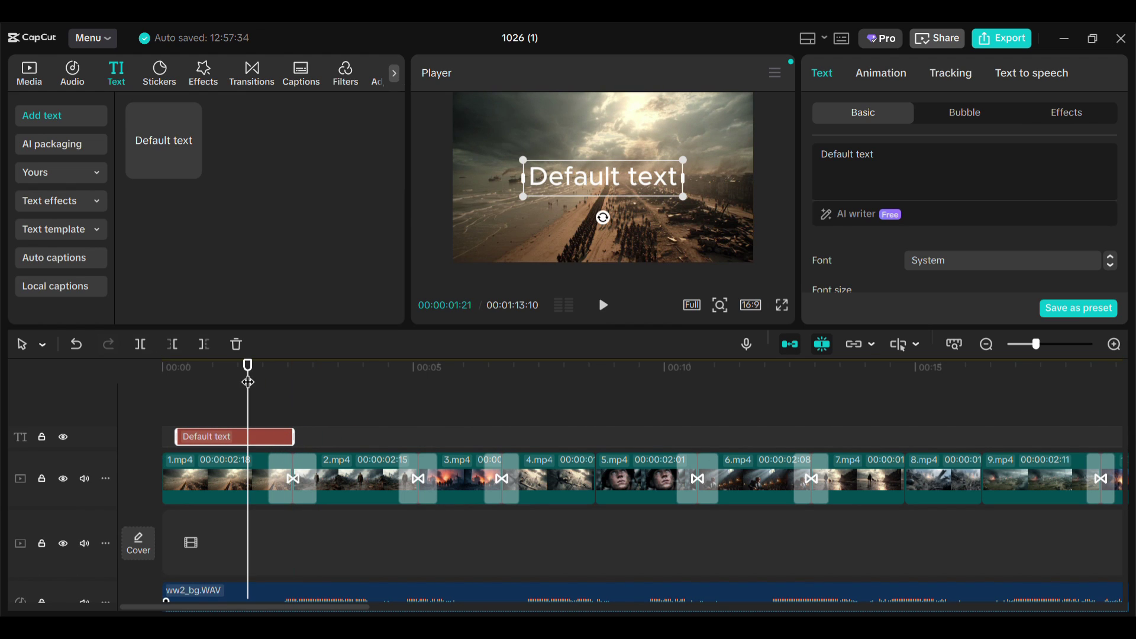
# Replace the placeholder with 'WEALTHWISE STUDIOS', set it in Agency FB, and enlarge it.
pyautogui.hotkey('ctrl', 'a')
pyautogui.write('WEALTHWISE STUDIOS')
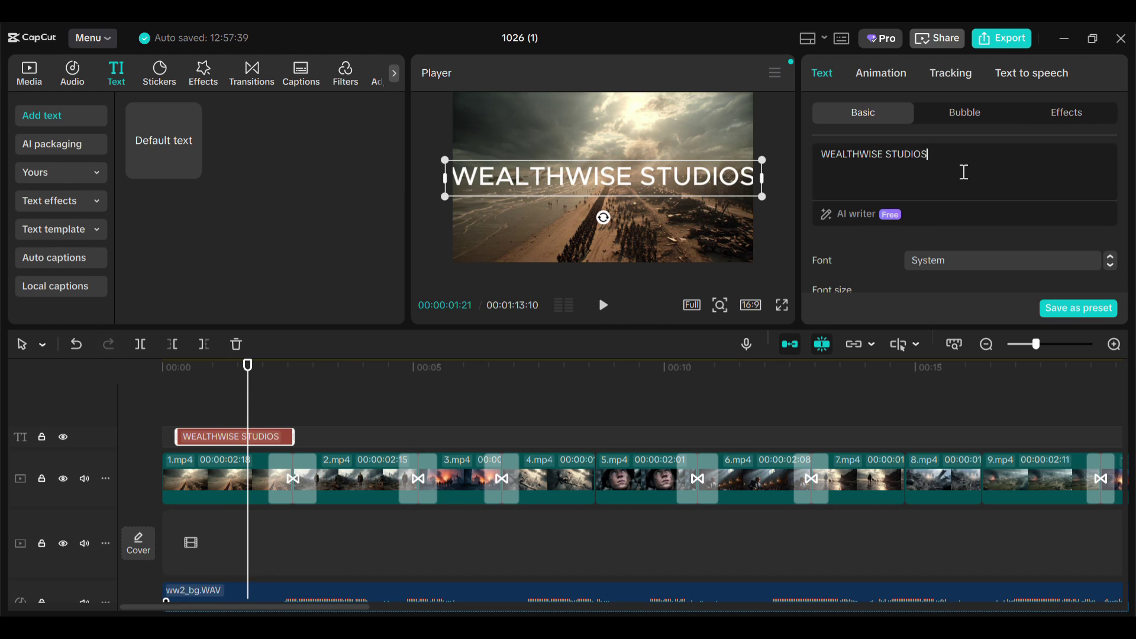
pyautogui.click(997, 257)
pyautogui.scroll(3, 999, 261)
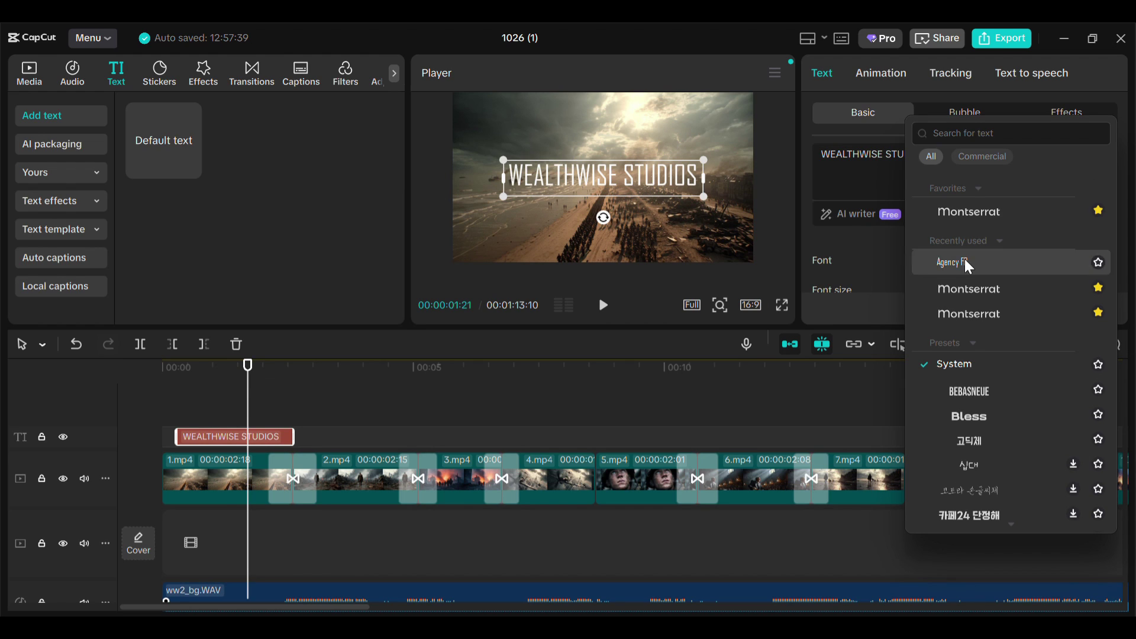
pyautogui.click(997, 261)
pyautogui.moveTo(706, 200); pyautogui.dragTo(716, 199)
pyautogui.moveTo(249, 376); pyautogui.dragTo(178, 379)
# Duplicate the title as a smaller 'PRESENTS' line below it, then raise both slightly.
pyautogui.hotkey('ctrl', 'c')
pyautogui.hotkey('ctrl', 'v')
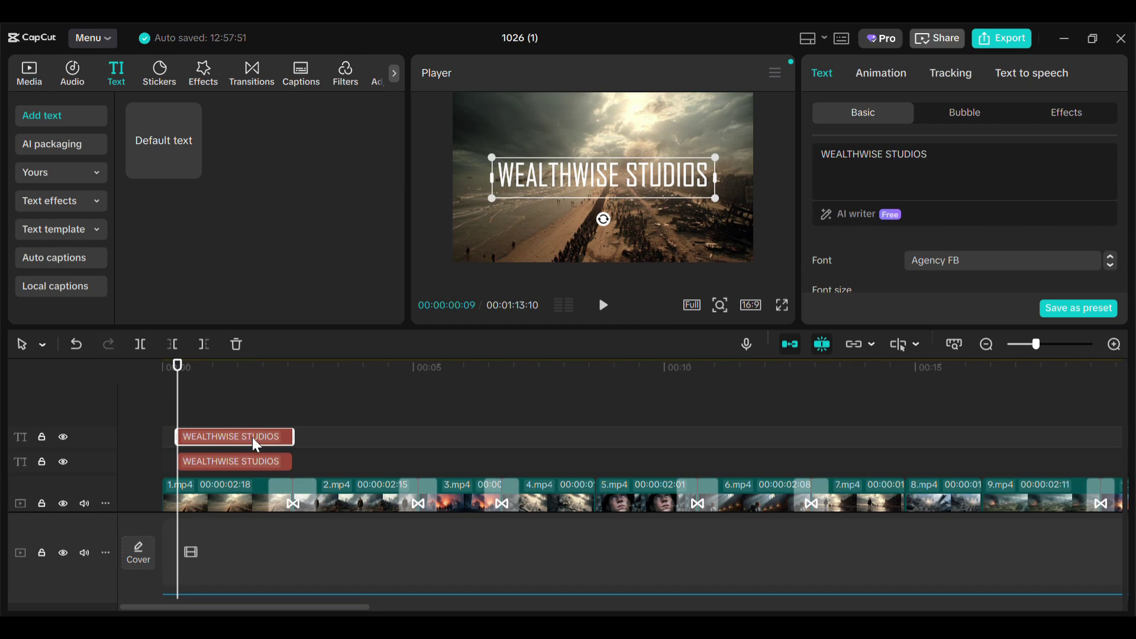
pyautogui.click(985, 162)
pyautogui.hotkey('ctrl', 'a')
pyautogui.write('PRESENTS')
pyautogui.moveTo(557, 192); pyautogui.dragTo(556, 222)
pyautogui.moveTo(659, 228); pyautogui.dragTo(633, 225)
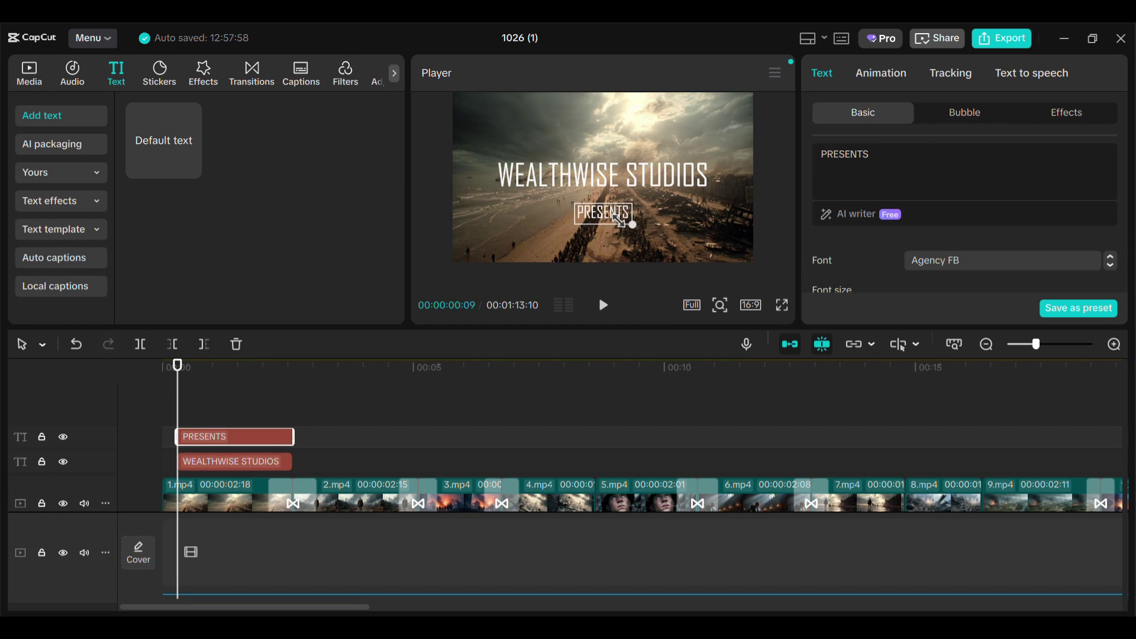
pyautogui.moveTo(378, 413); pyautogui.dragTo(289, 466)
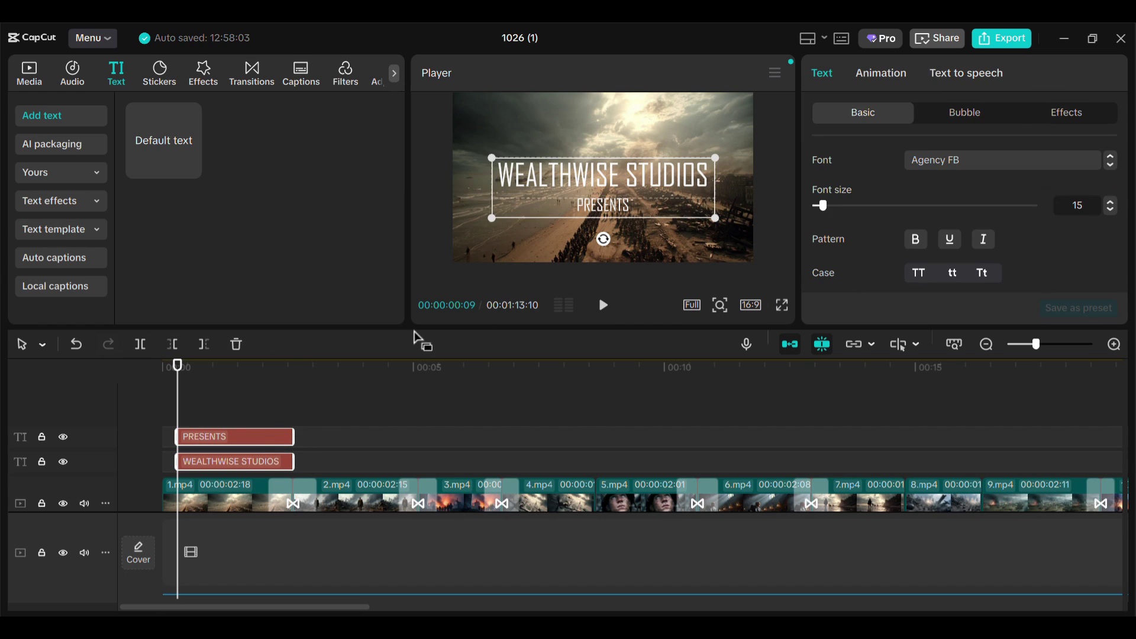
pyautogui.moveTo(632, 185); pyautogui.dragTo(631, 177)
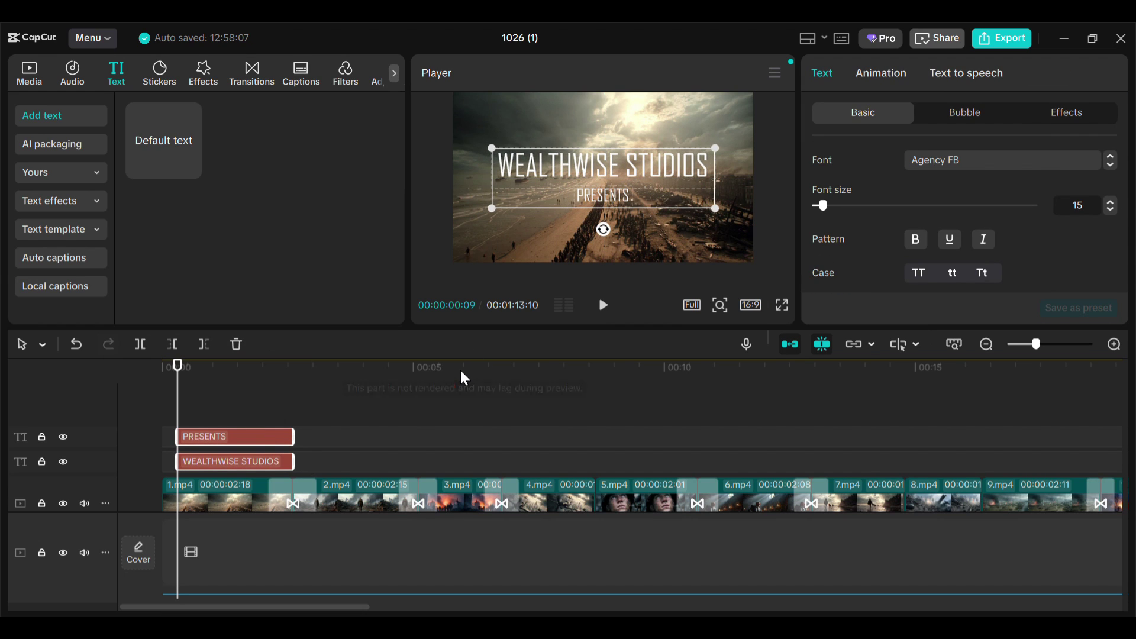
# Combine both title clips into a compound clip and give it a Fade In animation.
pyautogui.rightClick(265, 441)
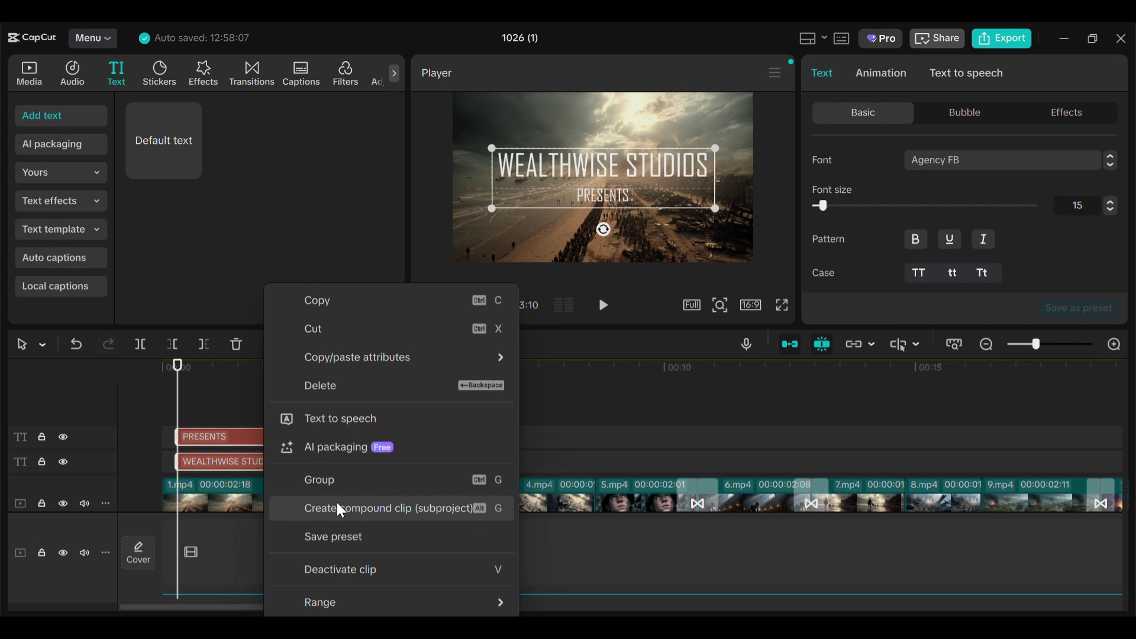
pyautogui.click(347, 507)
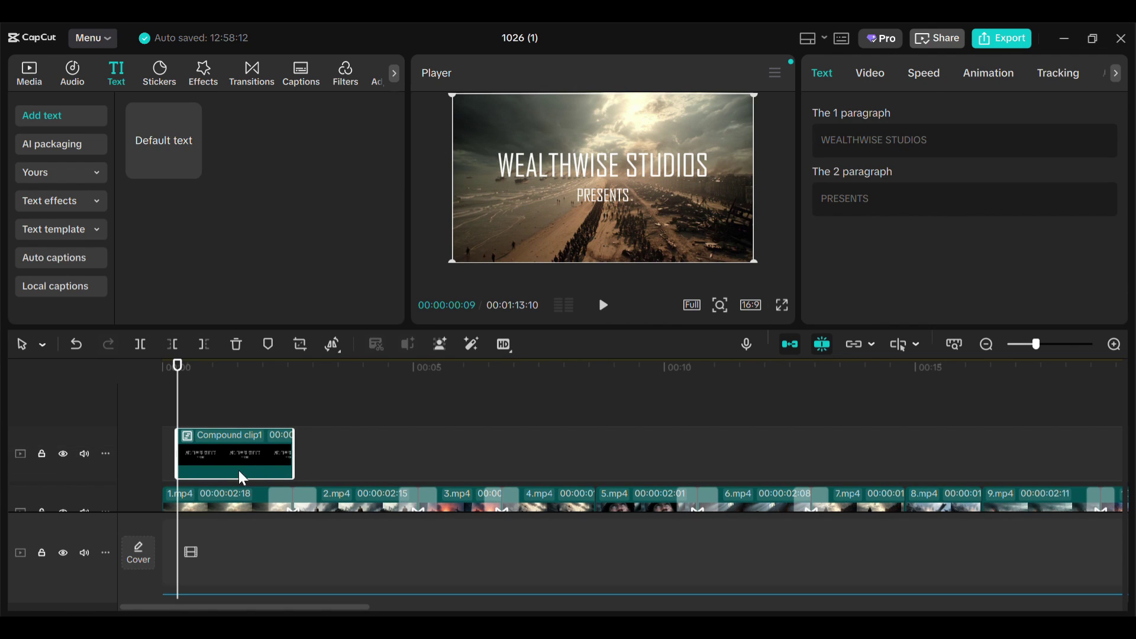
pyautogui.click(997, 79)
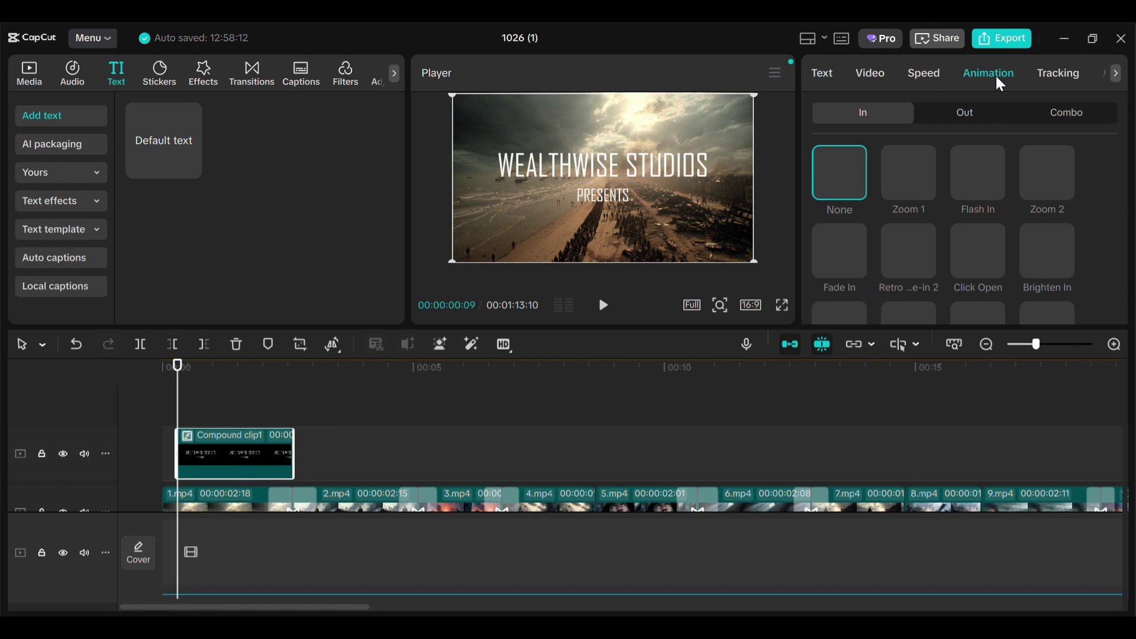
pyautogui.click(843, 258)
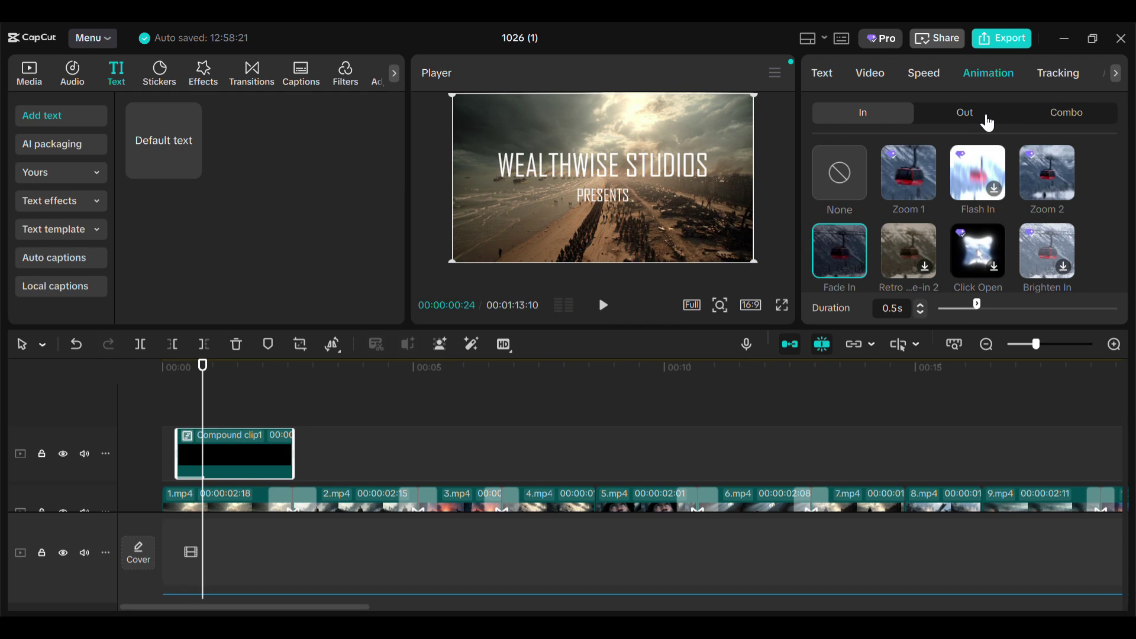
# Add a Fade Out exit animation, setting the fades to 1.2s and 0.4s.
pyautogui.click(986, 118)
pyautogui.click(844, 265)
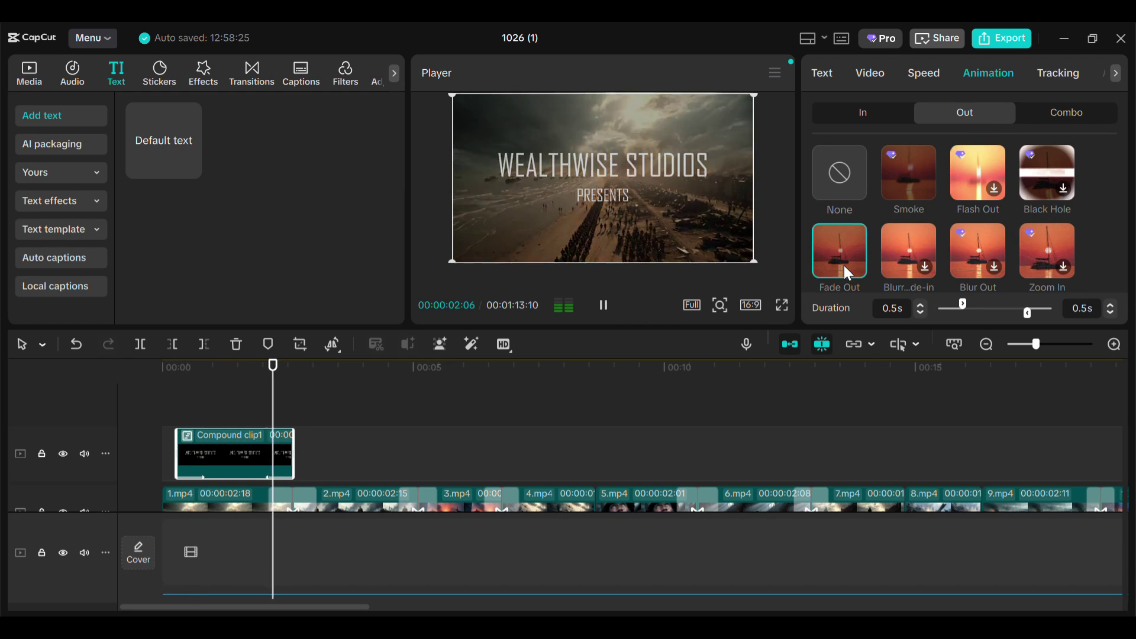
pyautogui.click(922, 306)
pyautogui.click(922, 306)
pyautogui.click(922, 305)
pyautogui.click(922, 305)
pyautogui.click(1111, 313)
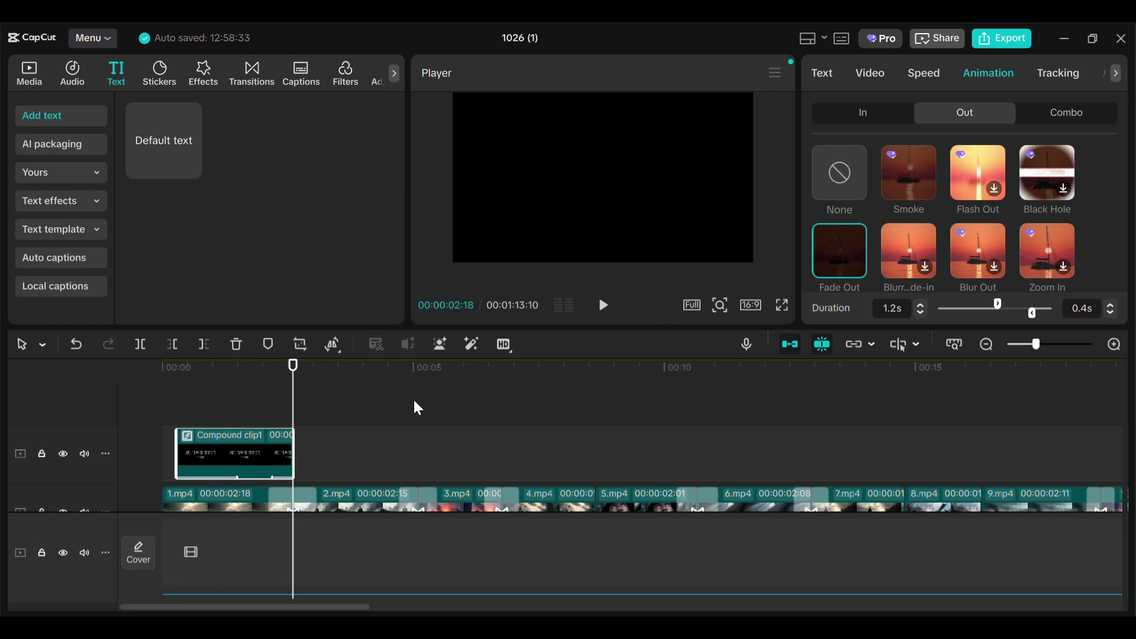
pyautogui.moveTo(296, 378); pyautogui.dragTo(162, 367)
pyautogui.scroll(-1, 372, 416)
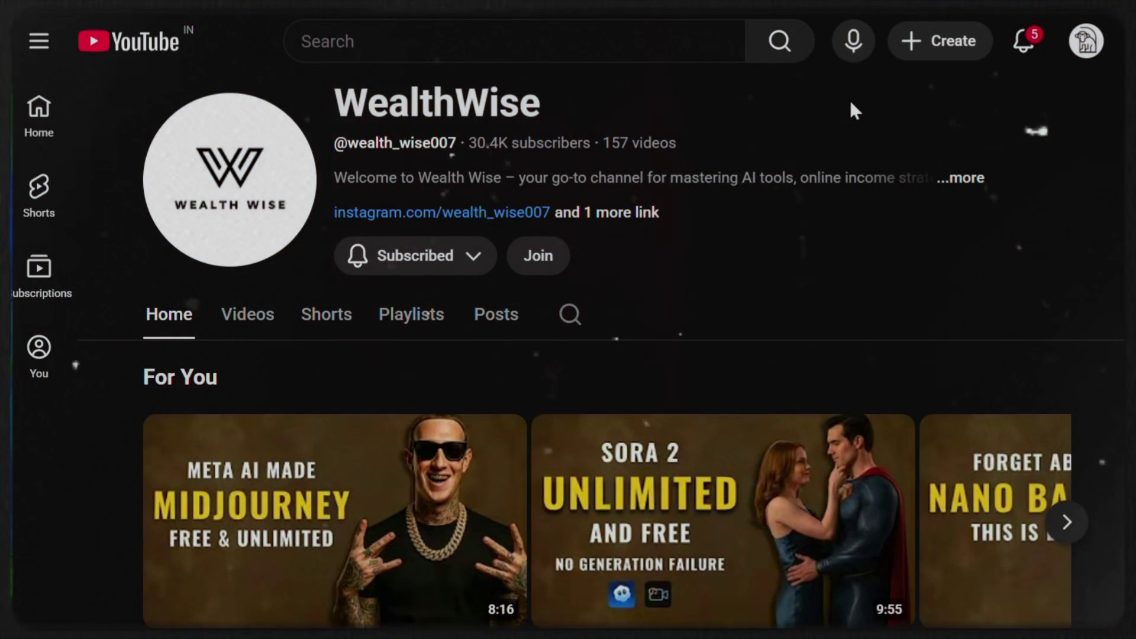
# Search YouTube for 'winston churchill famous world war 2 speech'.
pyautogui.click(607, 45)
pyautogui.write('winston churchill famou')
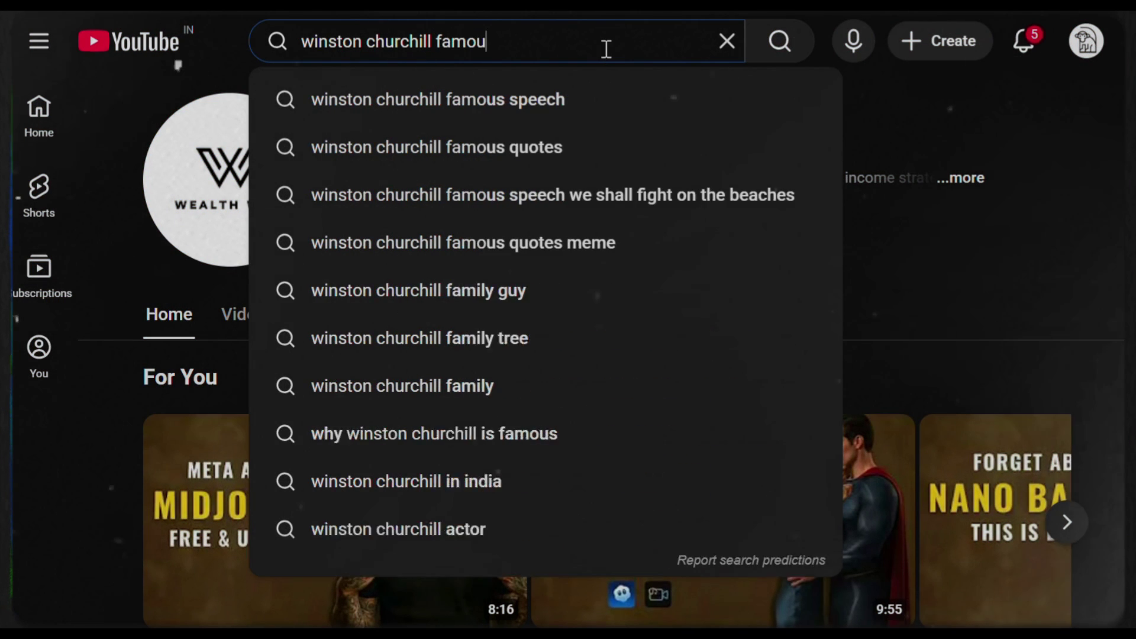
pyautogui.write('s world war 2 speech')
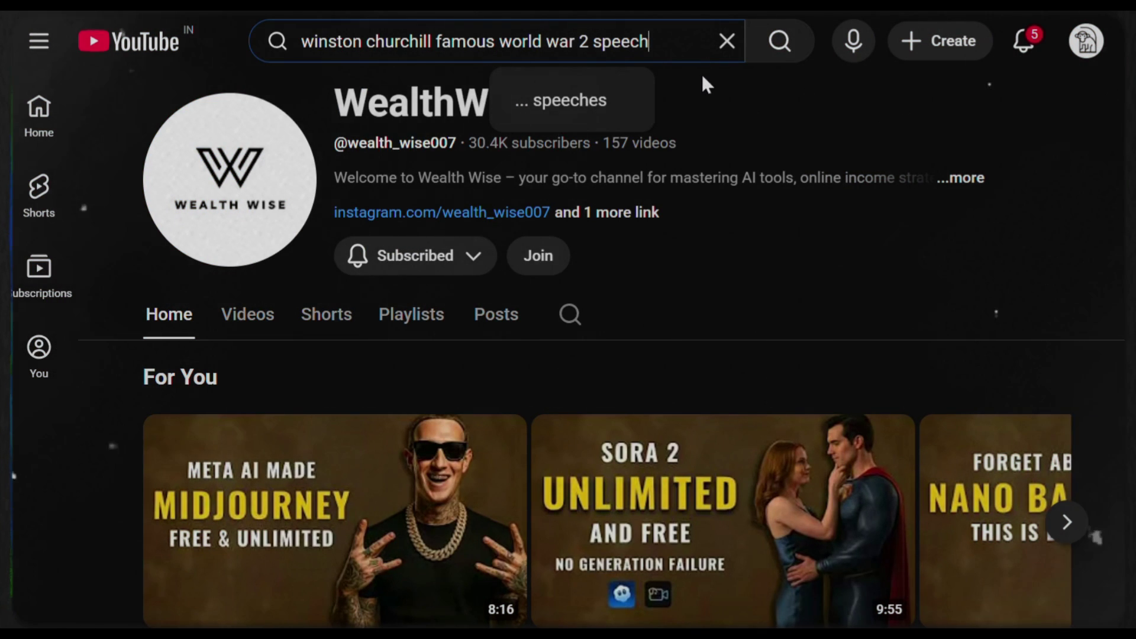
pyautogui.click(780, 40)
pyautogui.scroll(-5, 913, 559)
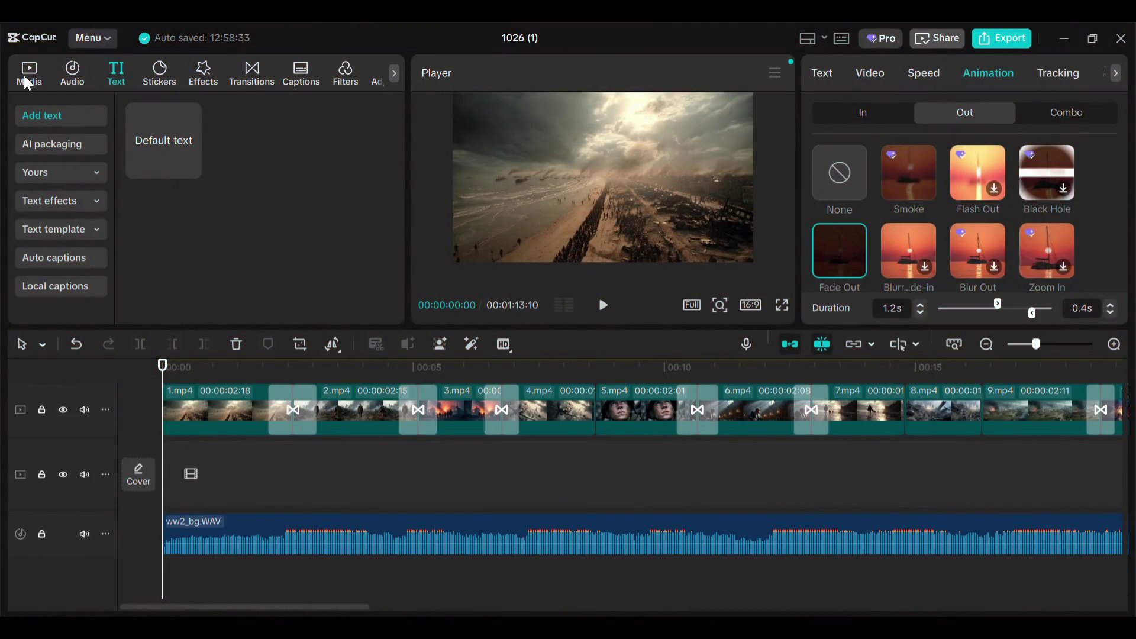
# Place churchill vocals.wav under the background music, starting near 0:11.
pyautogui.click(29, 72)
pyautogui.moveTo(288, 259); pyautogui.dragTo(446, 577)
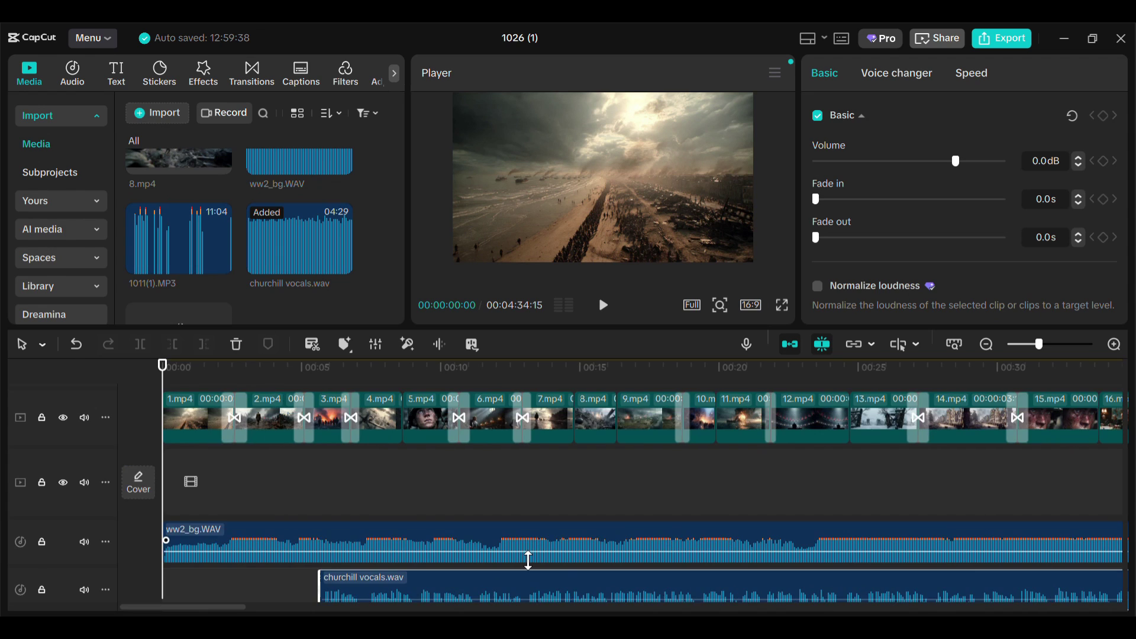
pyautogui.click(455, 373)
pyautogui.scroll(-1, 546, 564)
pyautogui.moveTo(325, 569); pyautogui.dragTo(486, 568)
pyautogui.moveTo(571, 577); pyautogui.dragTo(549, 577)
# Split the speech clip at about 0:18 and position the second piece near 0:39.
pyautogui.moveTo(462, 367); pyautogui.dragTo(683, 409)
pyautogui.hotkey('ctrl', 'b')
pyautogui.hscroll(5, 719, 570)
pyautogui.click(718, 566)
pyautogui.scroll(1, 786, 503)
pyautogui.hscroll(3, 786, 503)
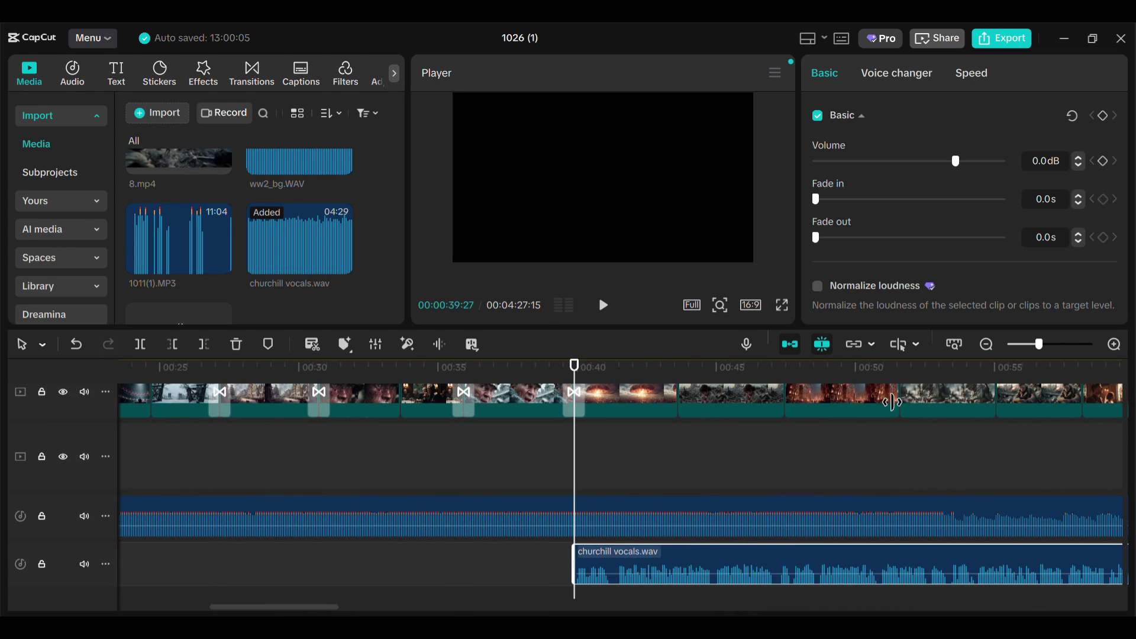
pyautogui.click(1008, 367)
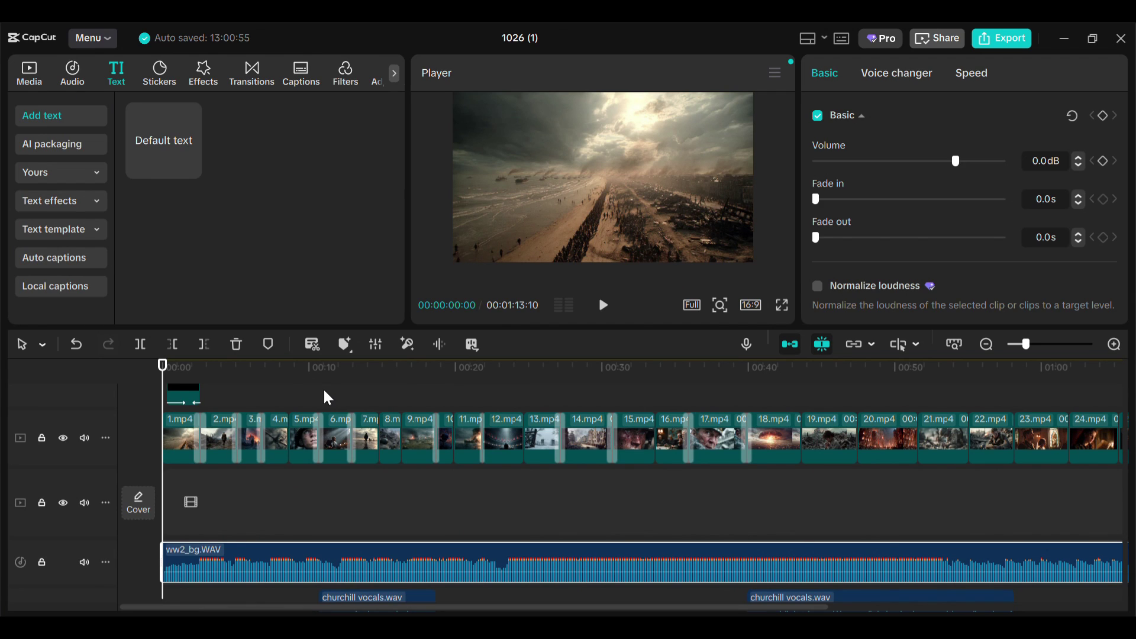
# Add a Clear II filter spanning the trailer at intensity 85.
pyautogui.click(353, 73)
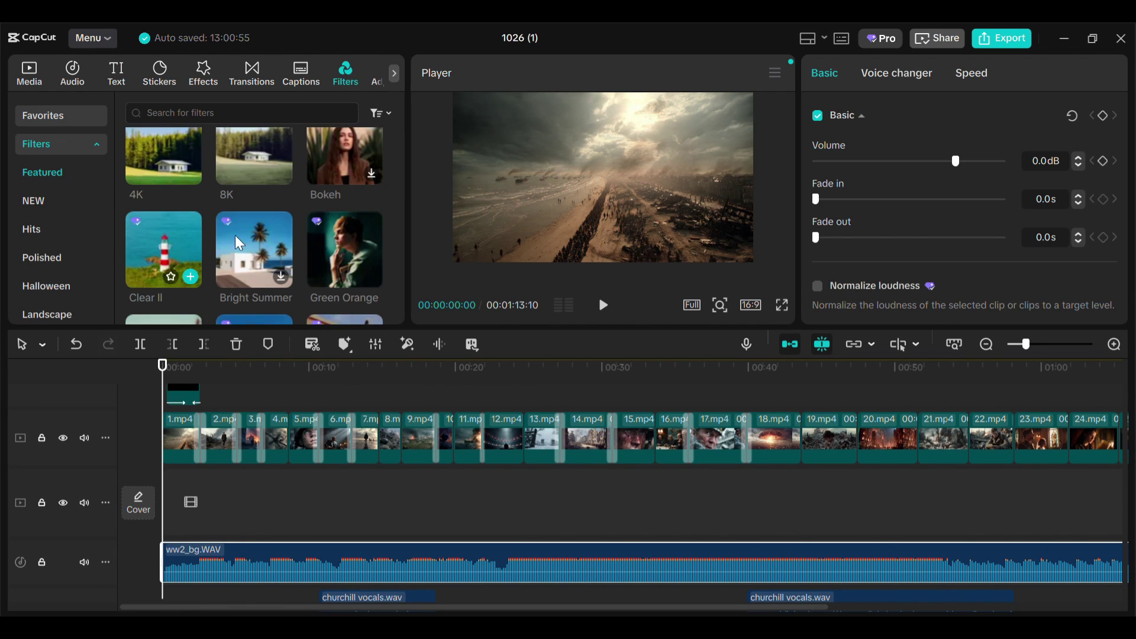
pyautogui.scroll(-1, 236, 236)
pyautogui.moveTo(152, 214); pyautogui.dragTo(249, 390)
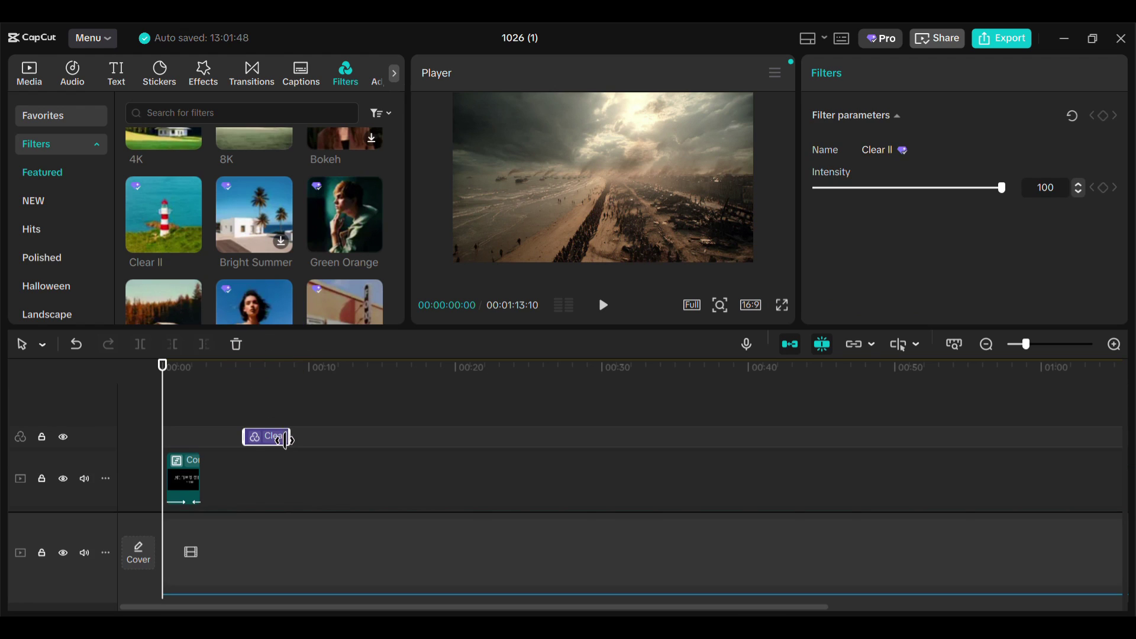
pyautogui.moveTo(266, 436); pyautogui.dragTo(647, 414)
pyautogui.scroll(-2, 336, 456)
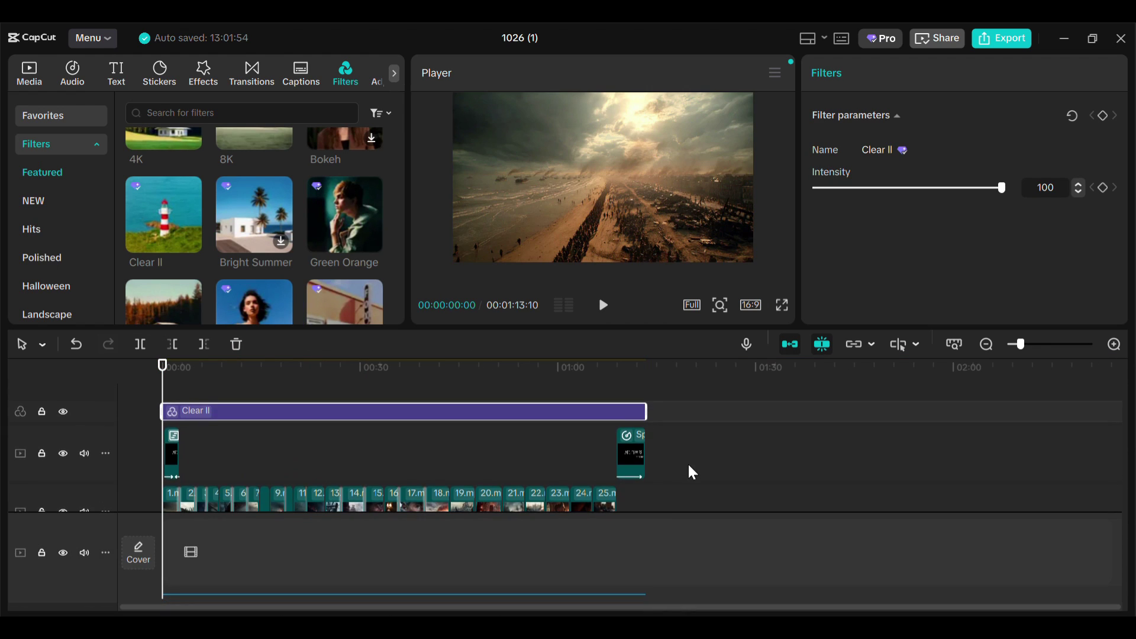
pyautogui.click(1057, 189)
pyautogui.write('85')
pyautogui.click(1012, 253)
pyautogui.scroll(-3, 332, 232)
pyautogui.scroll(2, 266, 213)
# Add an Oppenheimer filter on a new track at intensity 35.
pyautogui.click(299, 115)
pyautogui.write('OPPEN')
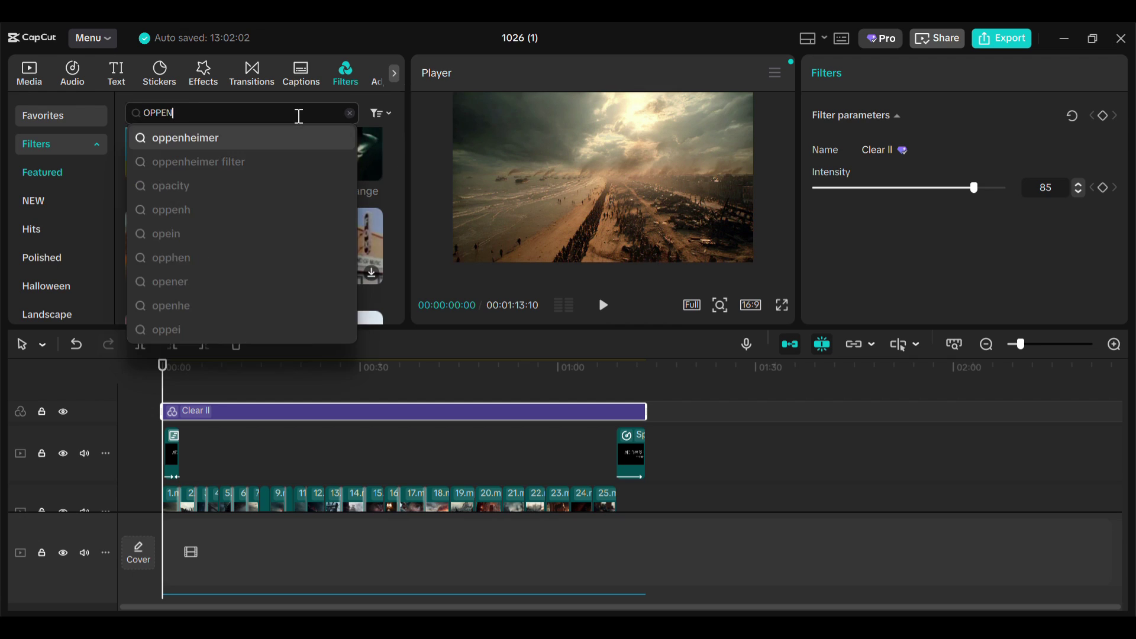
pyautogui.press('Return')
pyautogui.moveTo(162, 169); pyautogui.dragTo(644, 428)
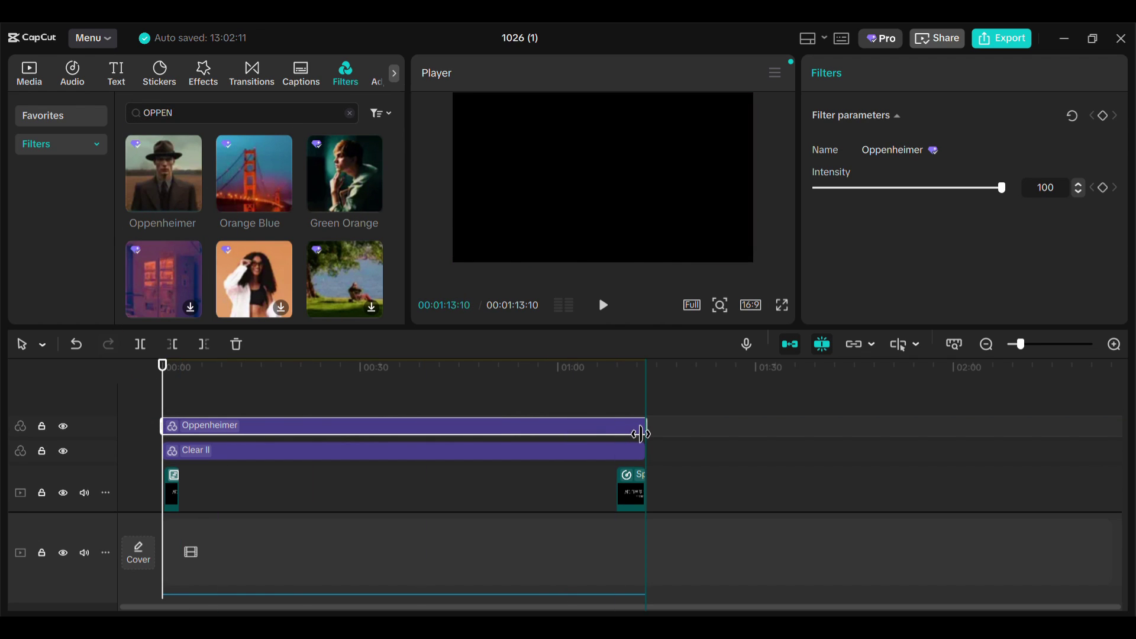
pyautogui.click(1057, 188)
pyautogui.write('35')
pyautogui.press('Return')
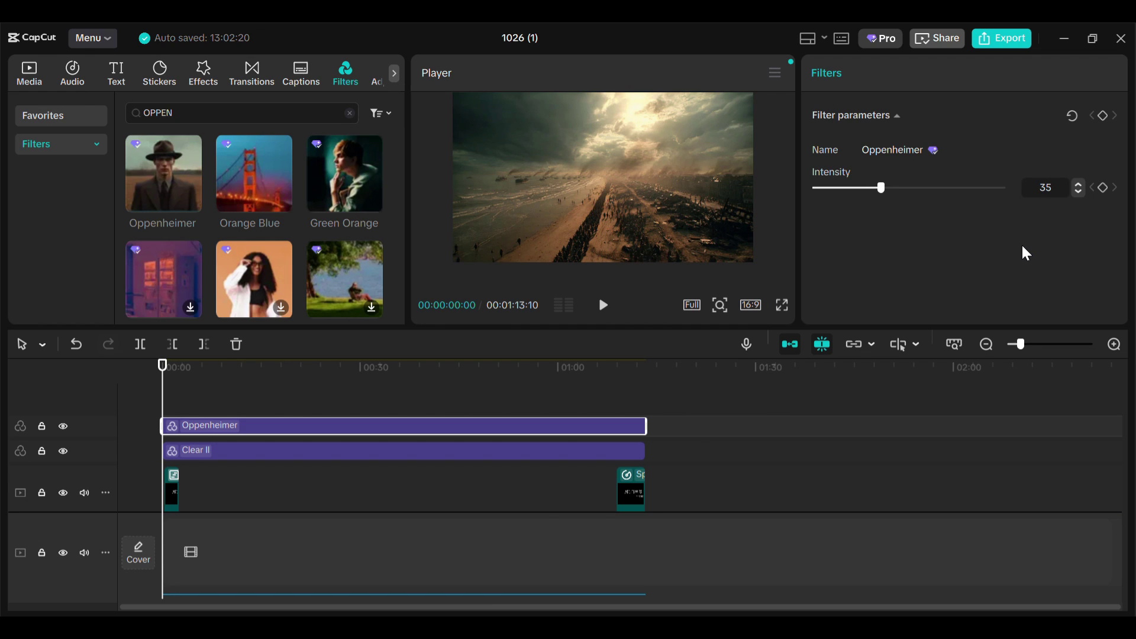
pyautogui.scroll(-5, 776, 439)
pyautogui.scroll(3, 777, 439)
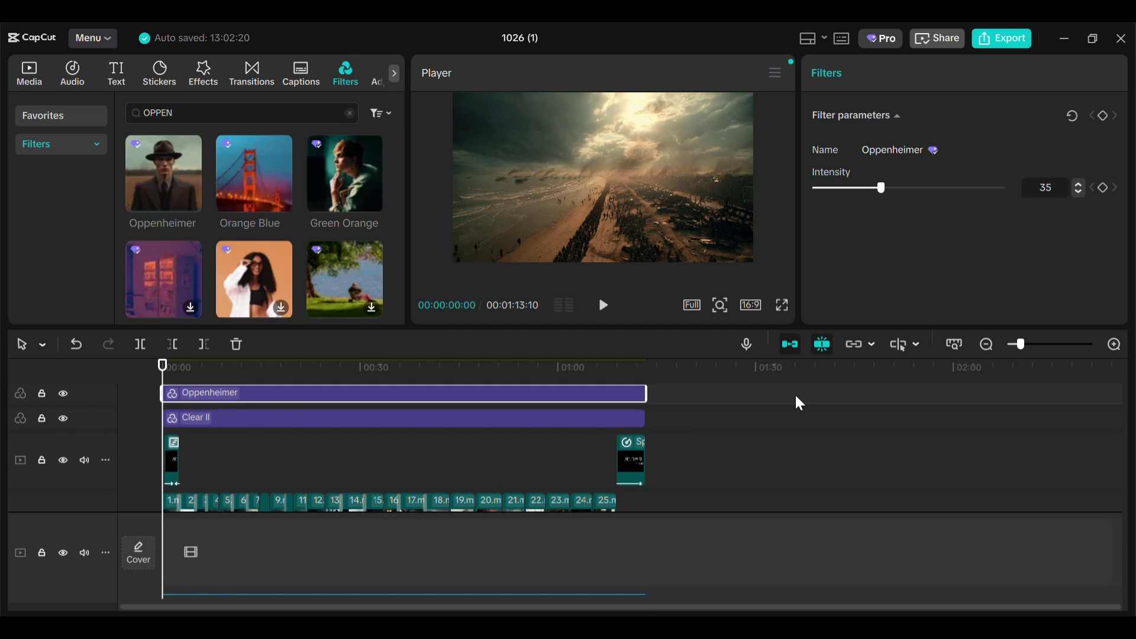